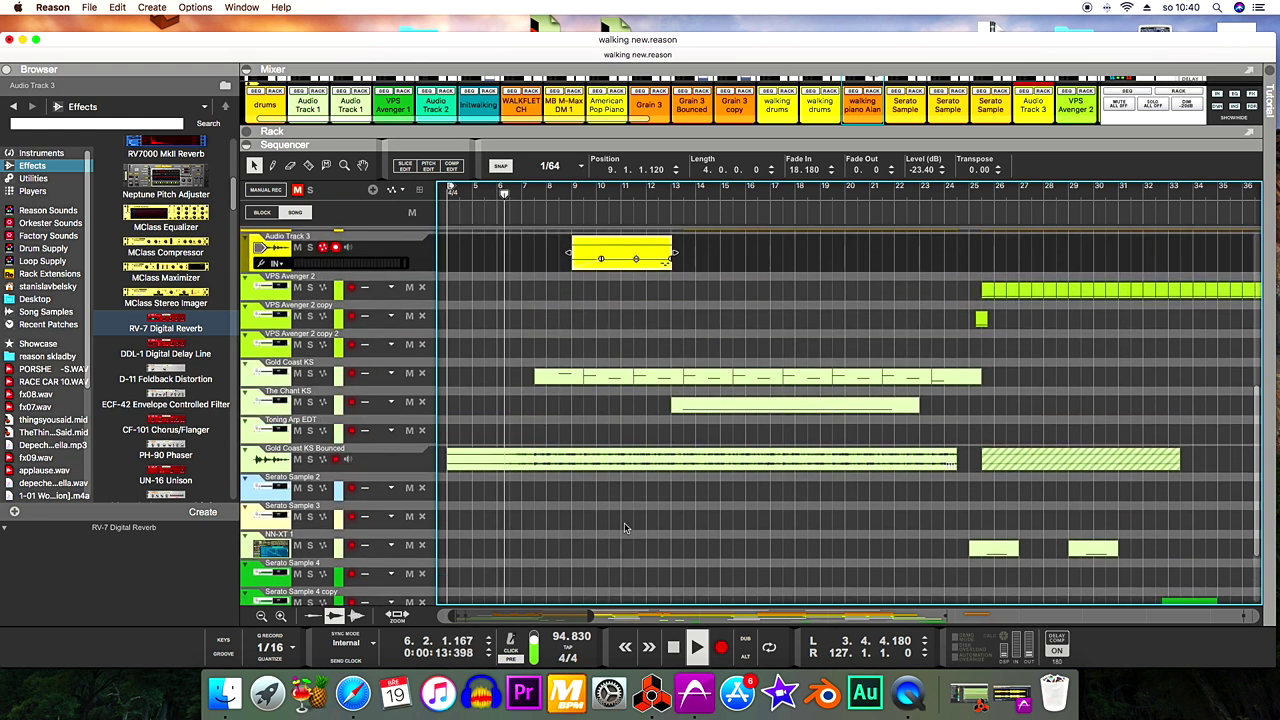
# Unfold the rack to view the ValhallaSupermassive effect on Audio Track 3, and shrink the rack area again.
pyautogui.scroll(-1, 526, 517)
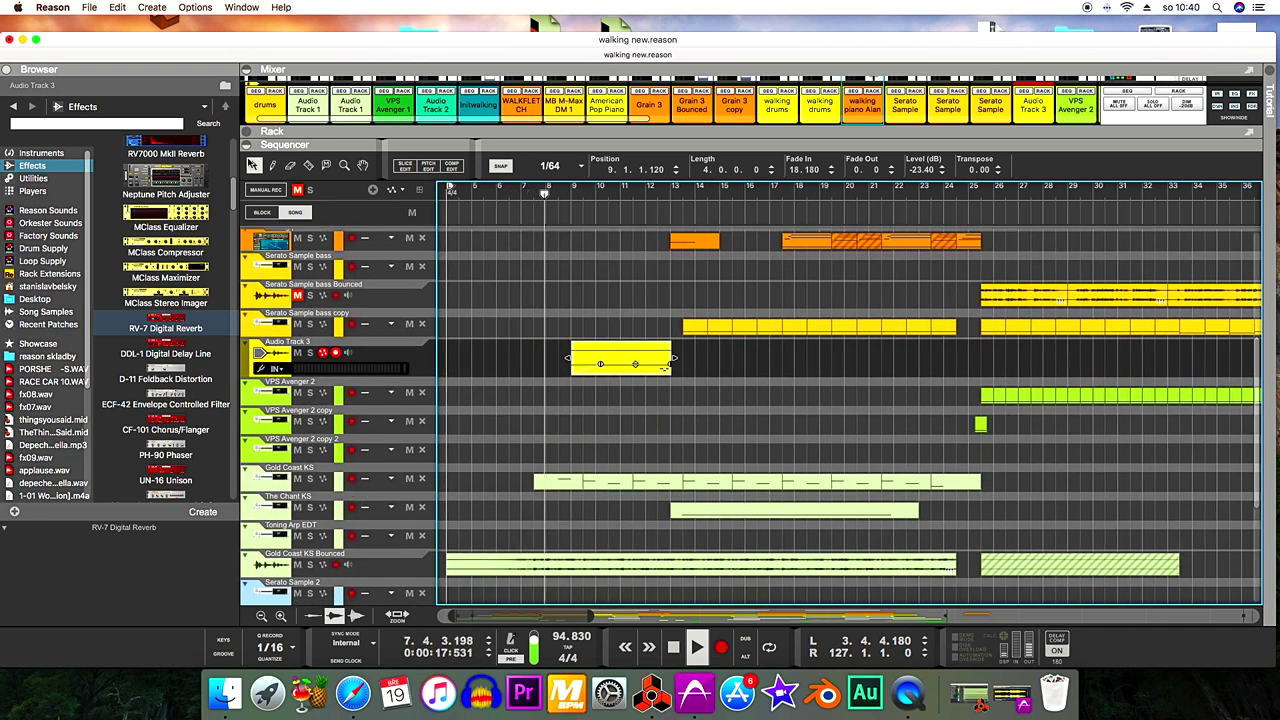
pyautogui.click(247, 133)
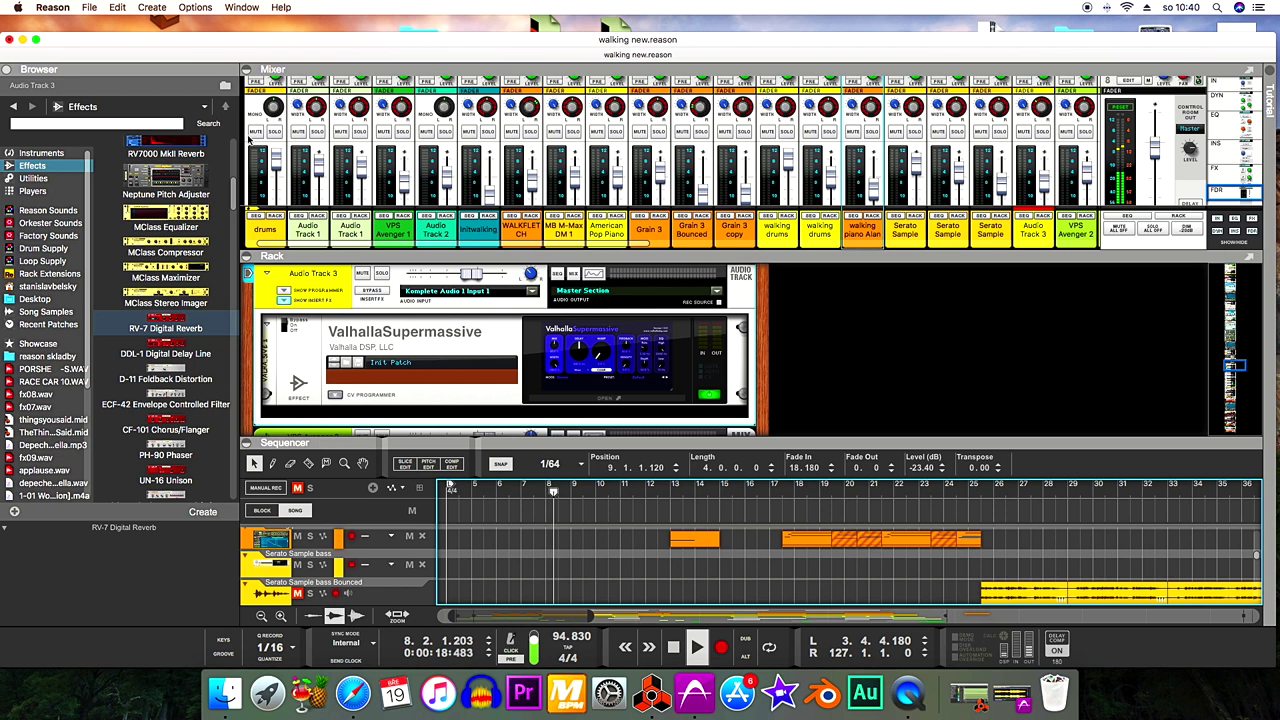
pyautogui.click(443, 390)
pyautogui.moveTo(428, 444); pyautogui.dragTo(440, 240)
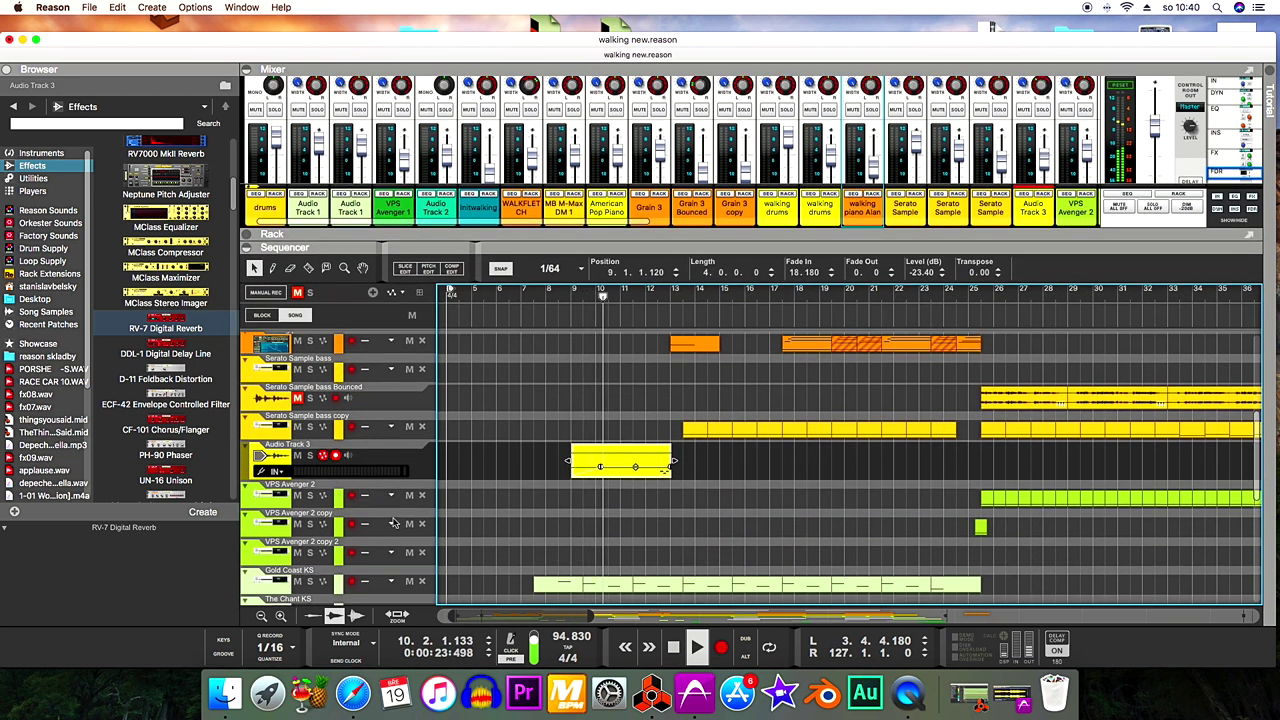
# Open the Gold Coast KS track's DUNE3 synth, view its main patch page, and return to an enlarged sequencer.
pyautogui.click(340, 585)
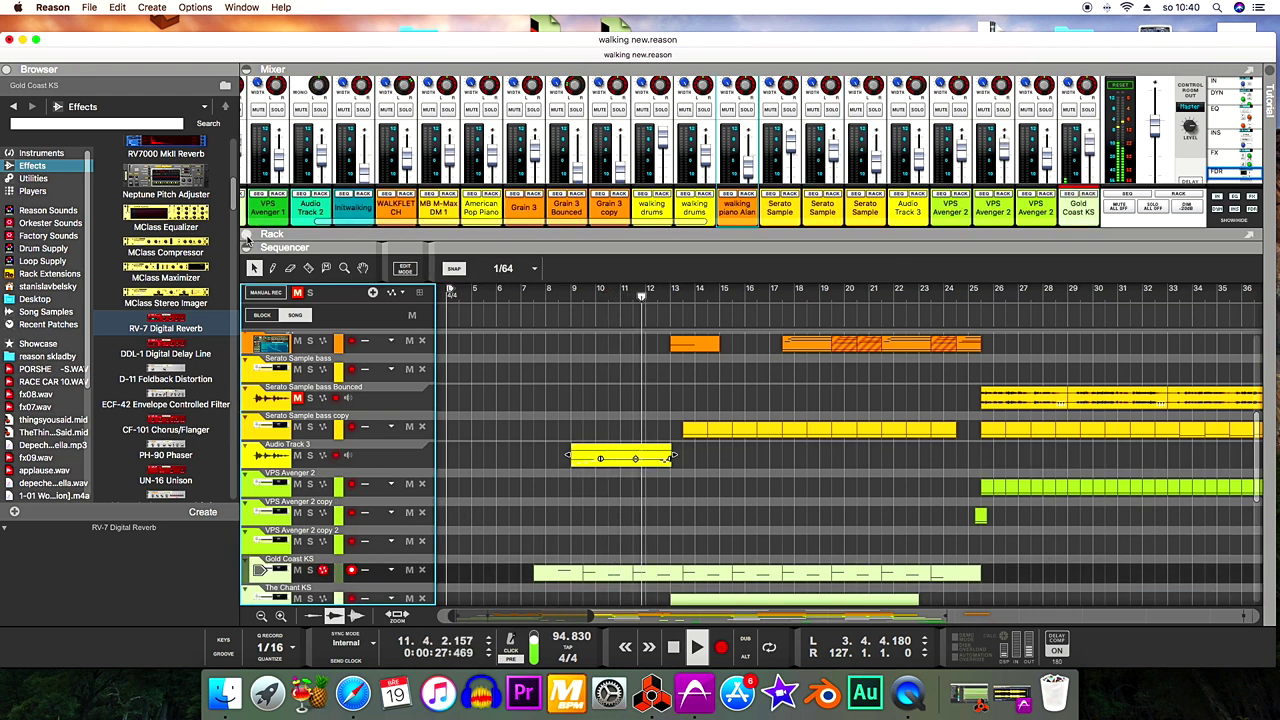
pyautogui.click(247, 237)
pyautogui.click(594, 320)
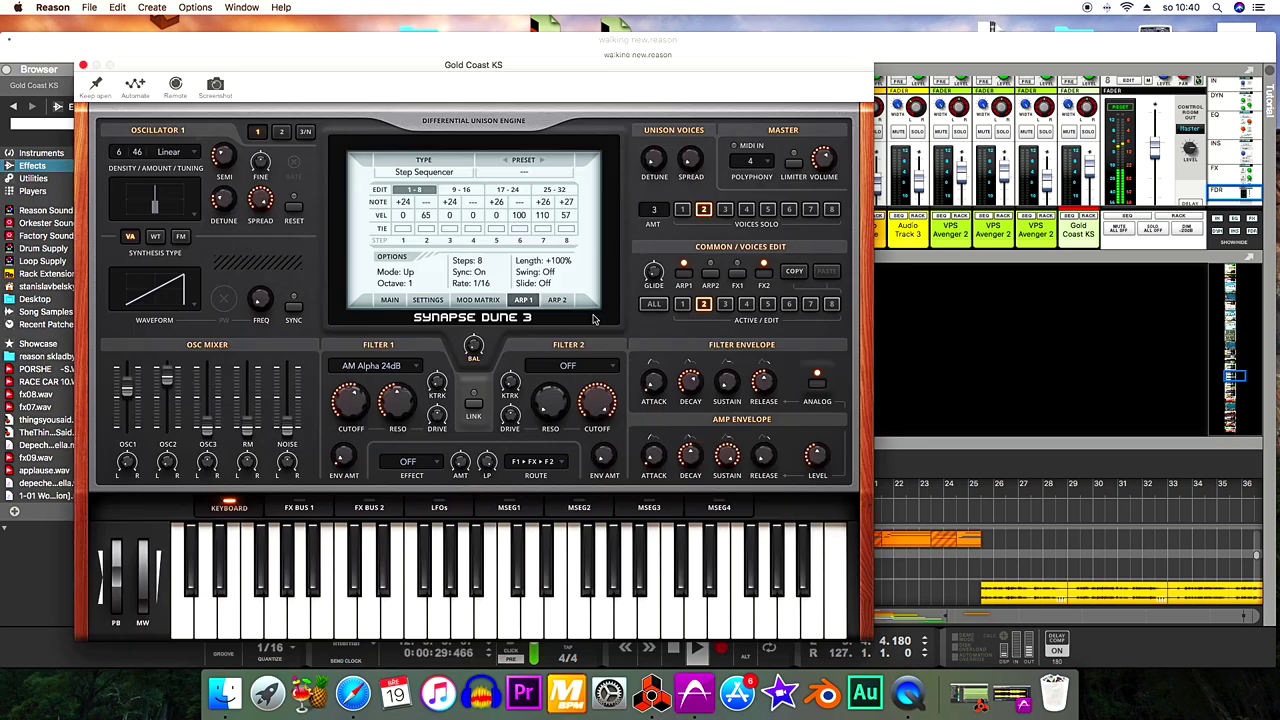
pyautogui.click(389, 301)
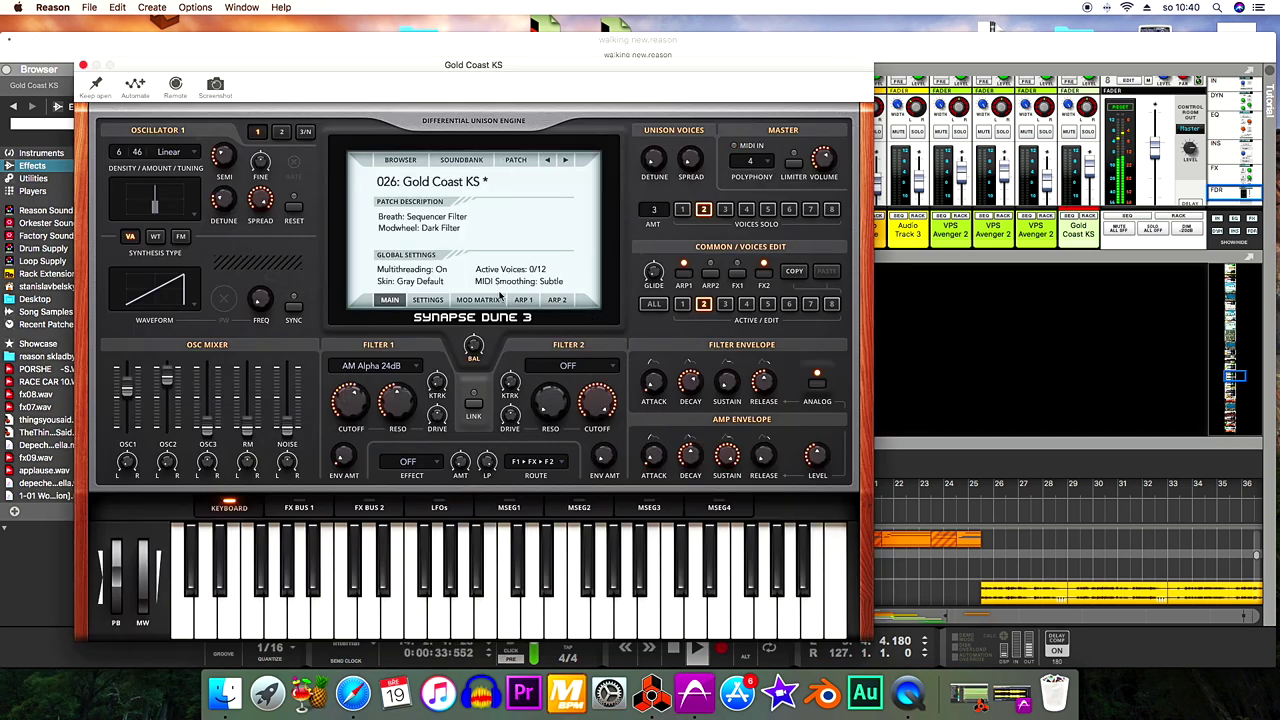
pyautogui.click(84, 65)
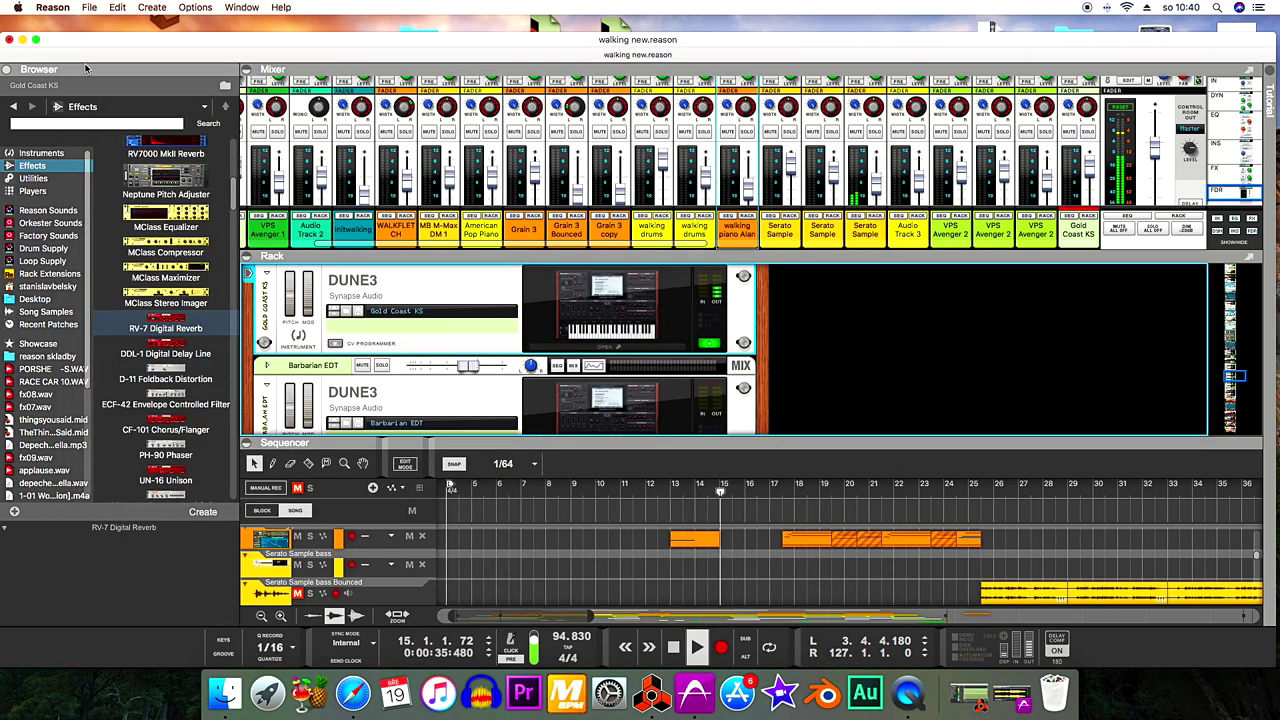
pyautogui.moveTo(544, 438); pyautogui.dragTo(548, 218)
# Select the walking piano Alan track and show its NN-XT sampler in the rack.
pyautogui.scroll(-5, 587, 428)
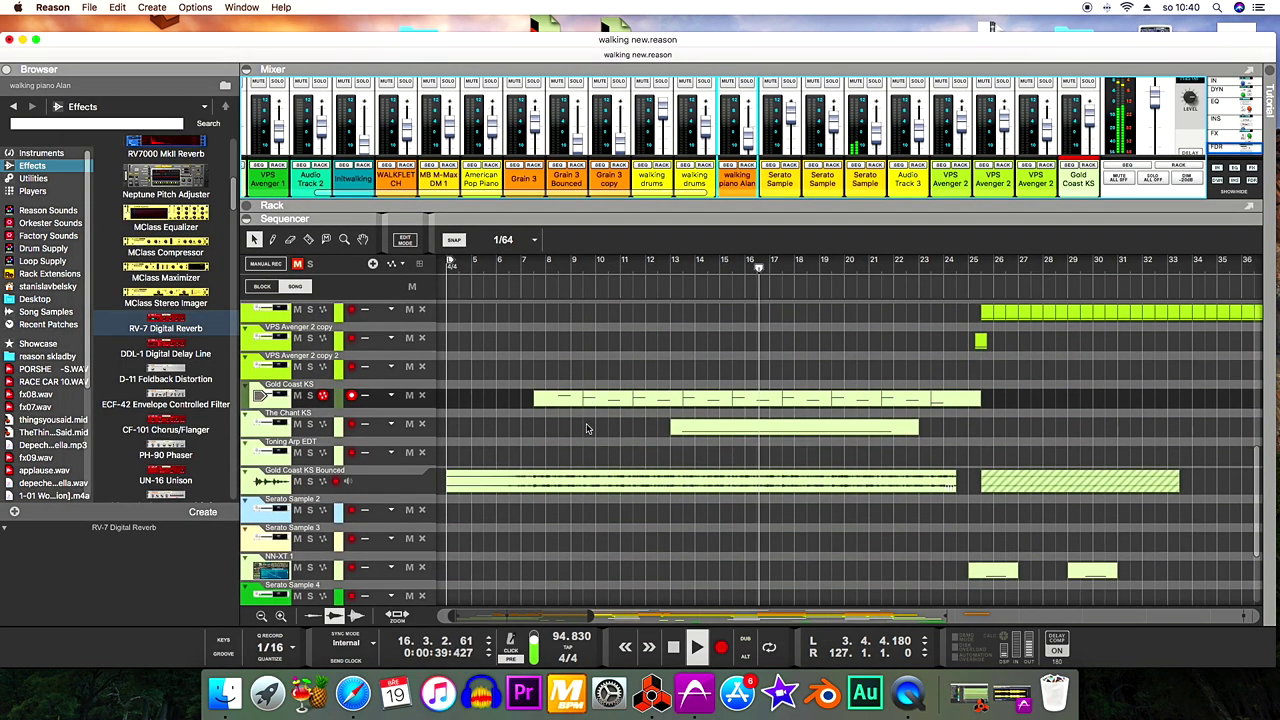
pyautogui.hscroll(4, 587, 428)
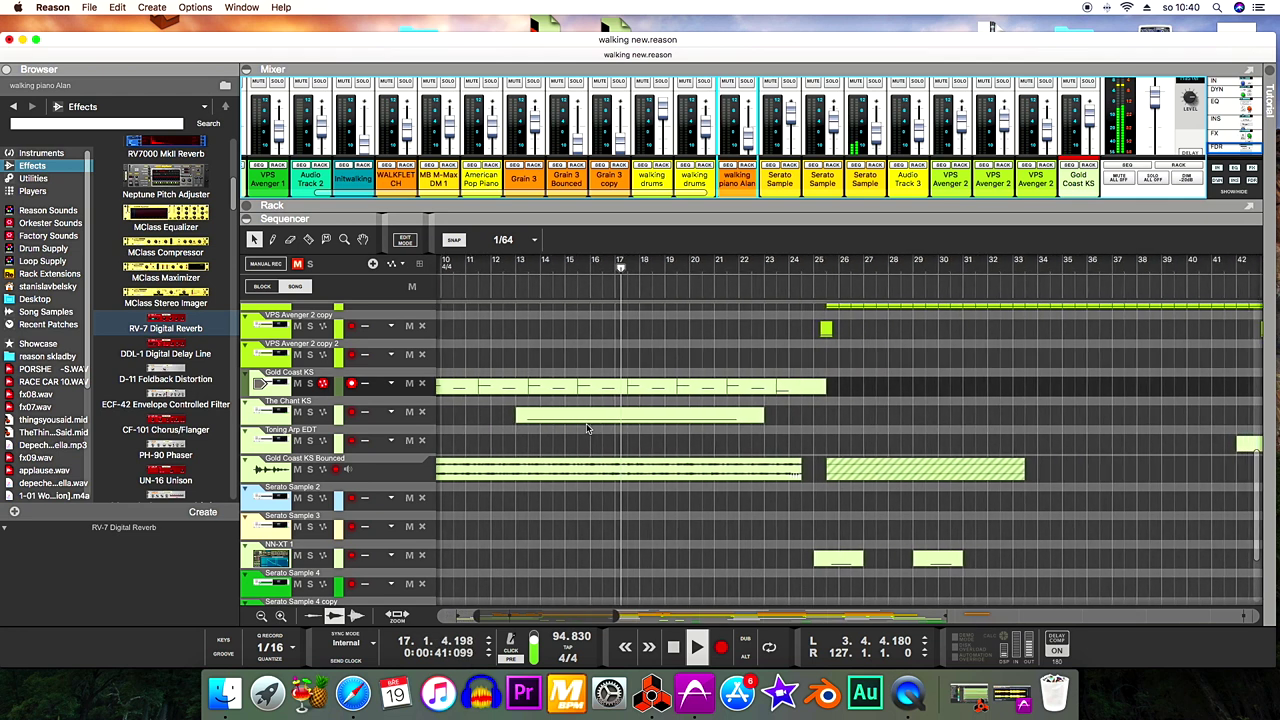
pyautogui.scroll(5, 587, 428)
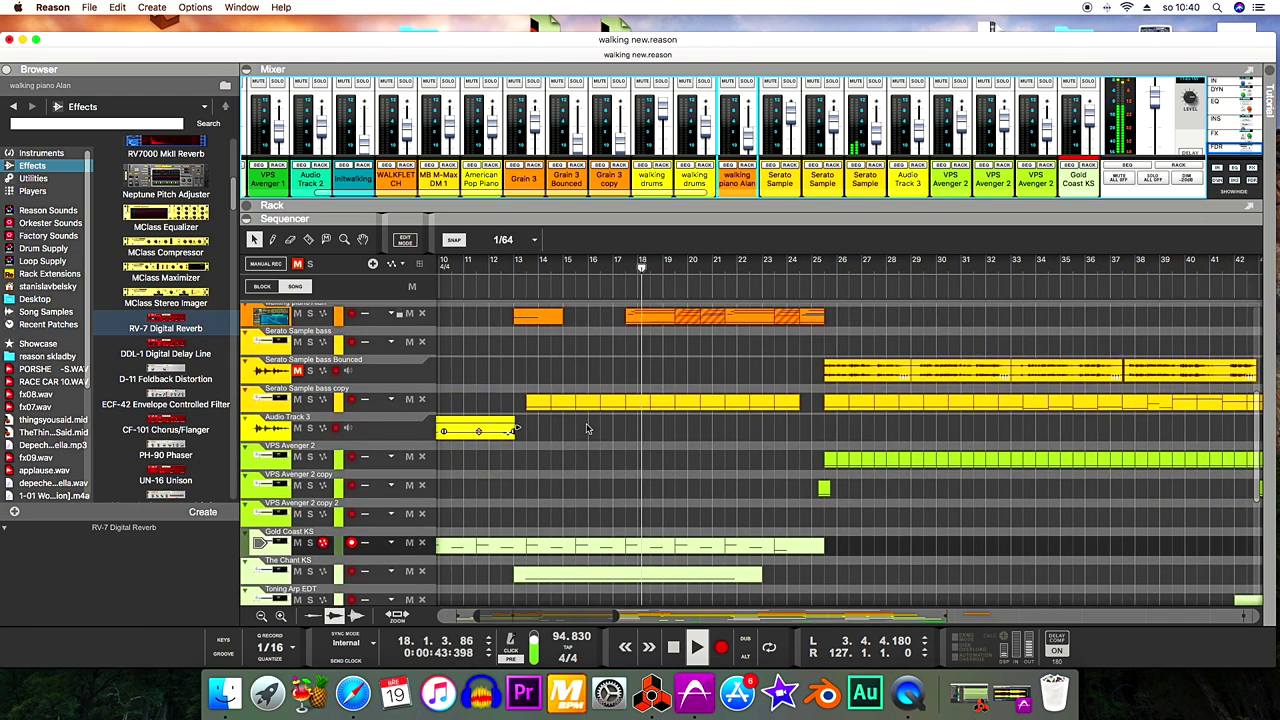
pyautogui.click(338, 352)
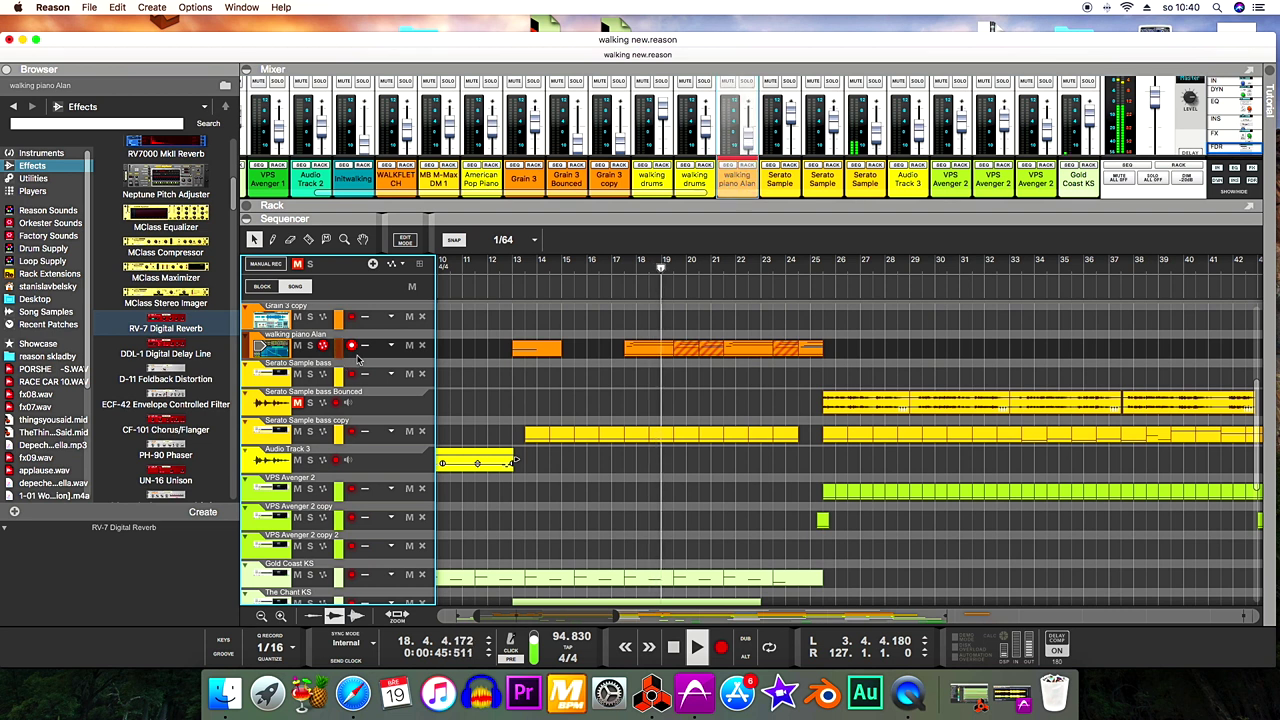
pyautogui.press('F6')
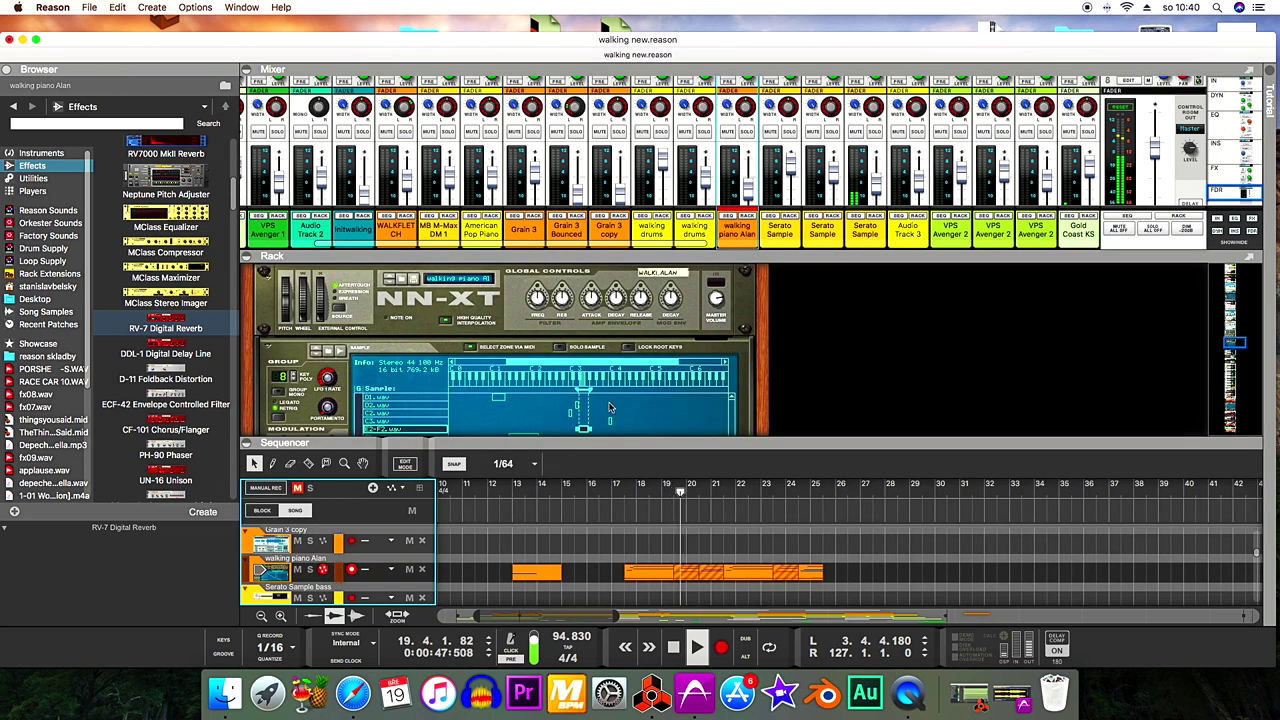
# Enlarge the rack to examine the walking piano sampler's key zone map, and give the space back to the sequencer.
pyautogui.scroll(-3, 610, 407)
pyautogui.moveTo(600, 441); pyautogui.dragTo(596, 496)
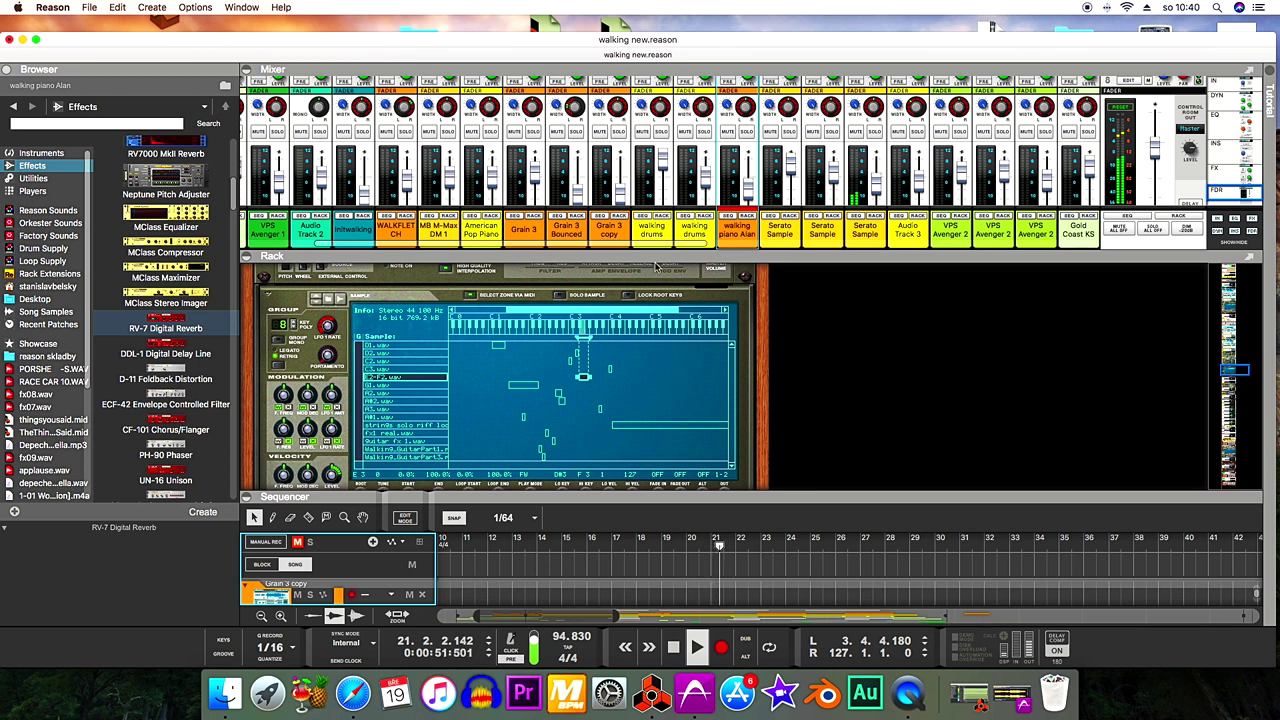
pyautogui.moveTo(699, 257); pyautogui.dragTo(694, 127)
pyautogui.scroll(3, 545, 338)
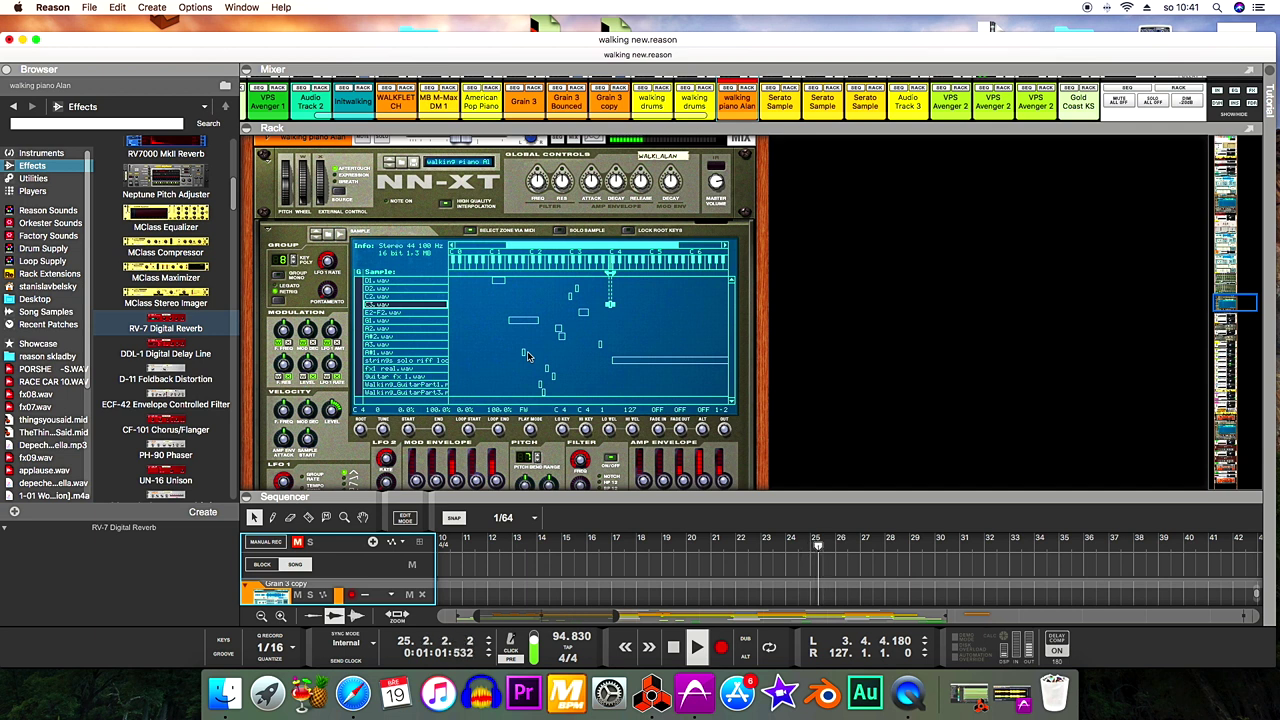
pyautogui.click(604, 497)
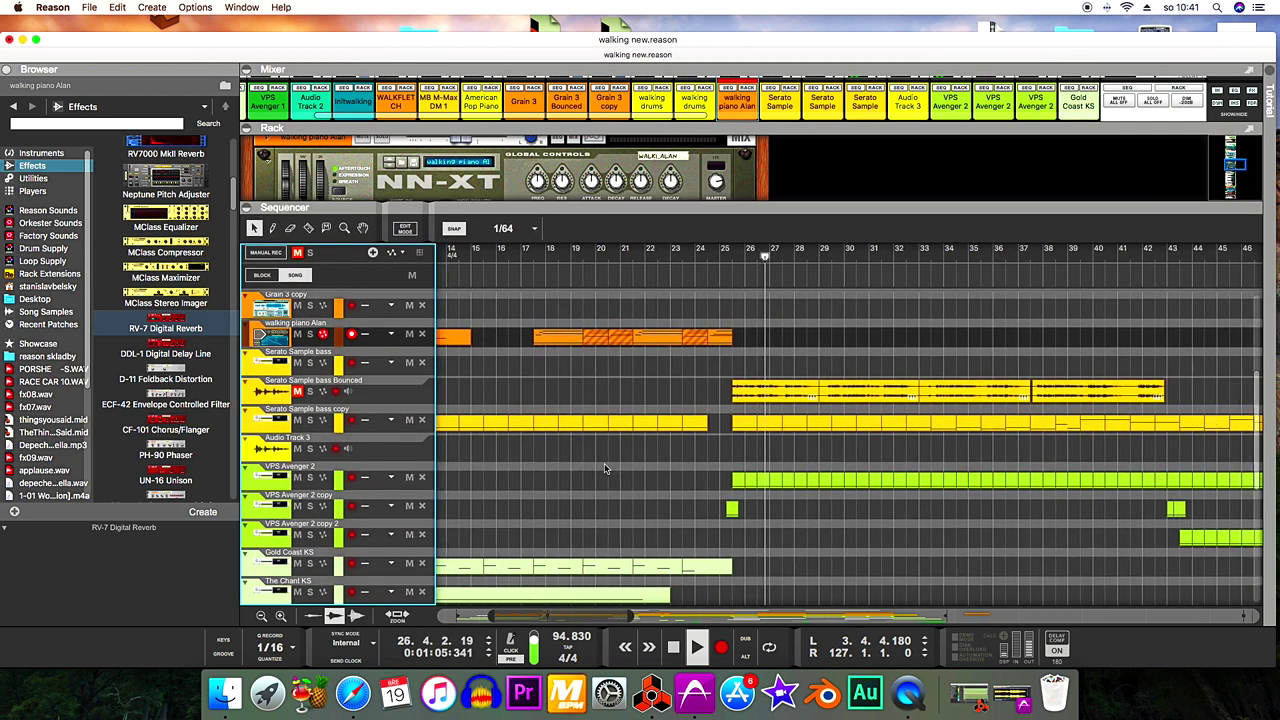
# Select the Serato Sample bass copy track, open its Serato Sample instrument to view the sliced sample, and close it.
pyautogui.scroll(-1, 598, 467)
pyautogui.hscroll(2, 598, 467)
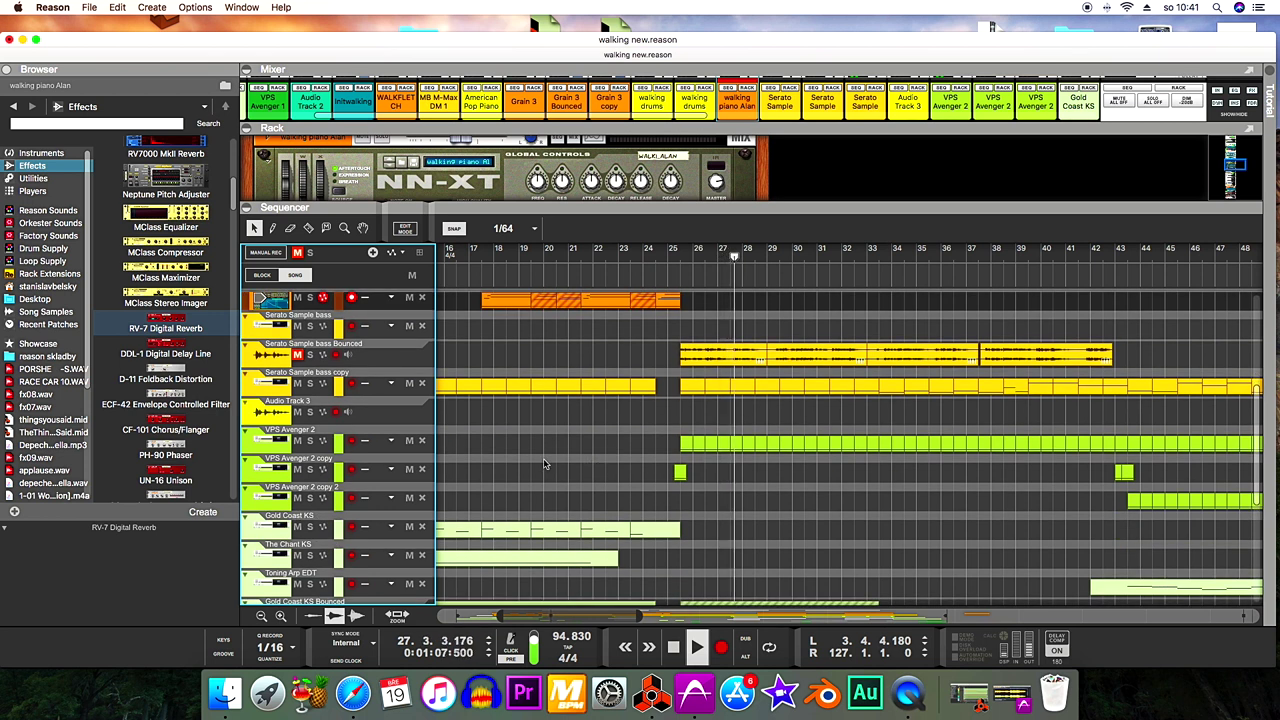
pyautogui.click(338, 390)
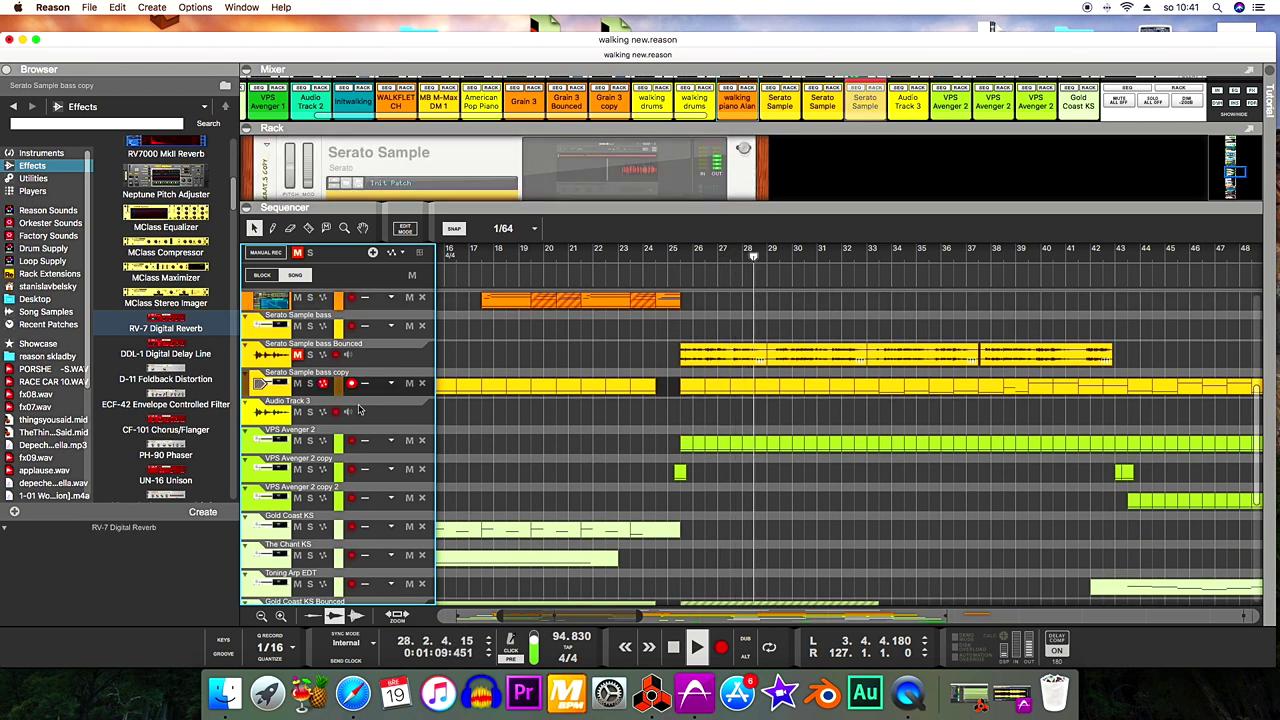
pyautogui.doubleClick(491, 327)
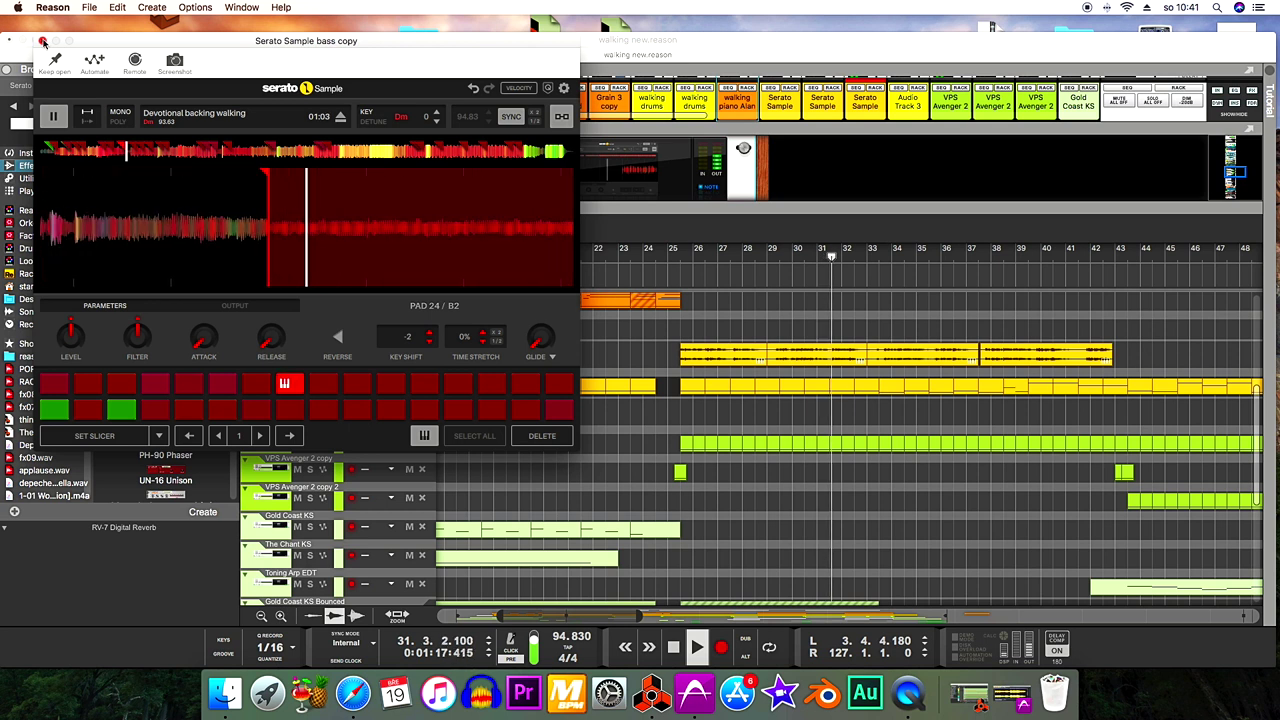
pyautogui.click(43, 42)
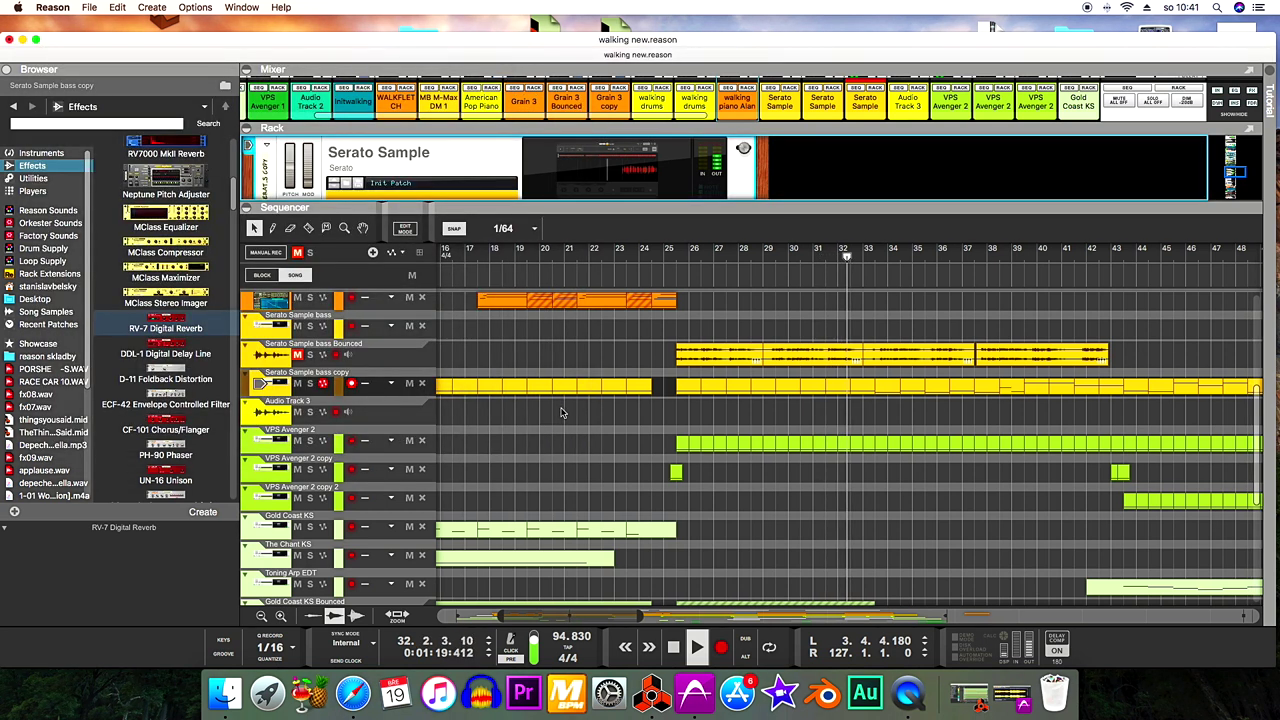
# Select the WALKFLETCH track and enlarge the rack to show its NN-XT sampler.
pyautogui.scroll(-1, 561, 413)
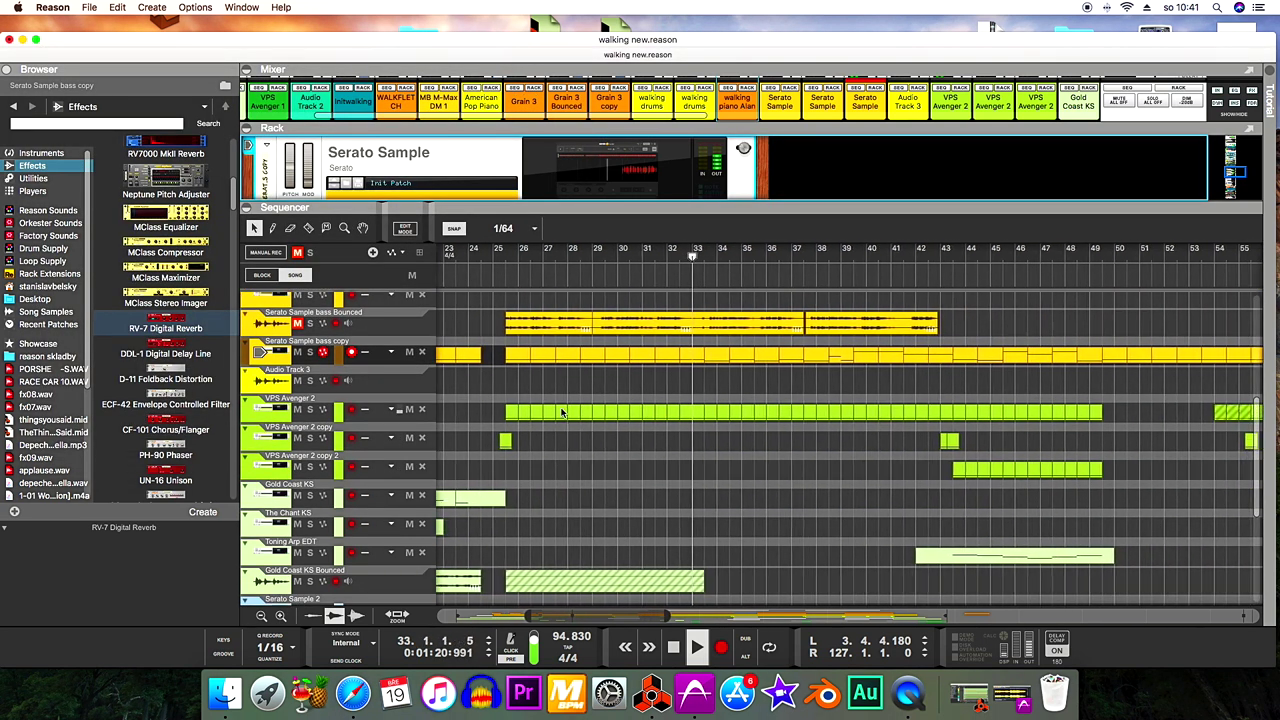
pyautogui.scroll(-5, 561, 413)
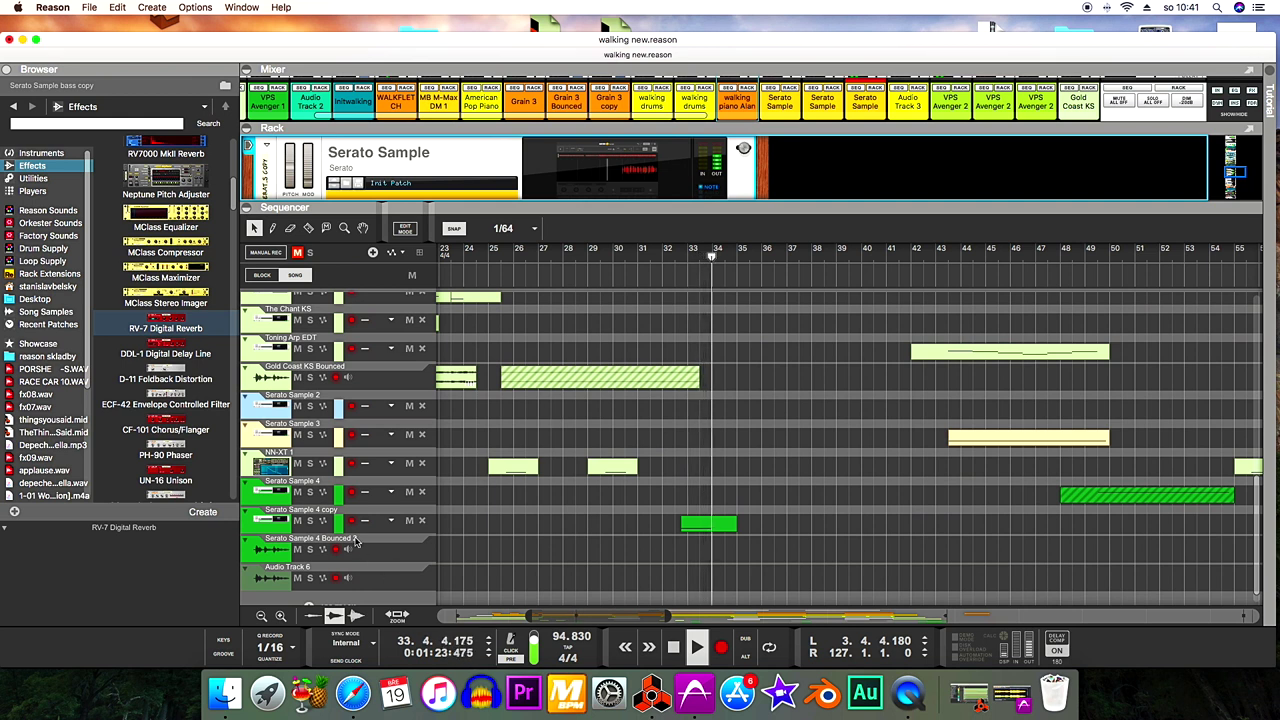
pyautogui.scroll(6, 528, 513)
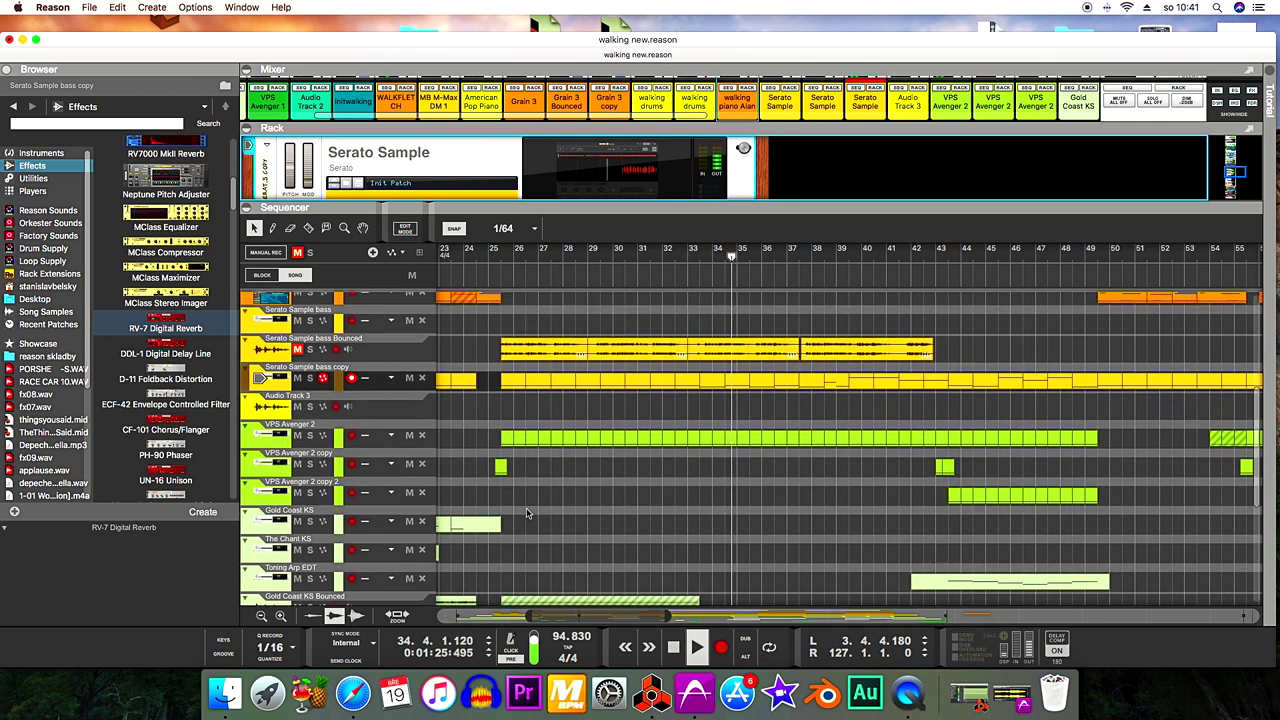
pyautogui.scroll(6, 528, 513)
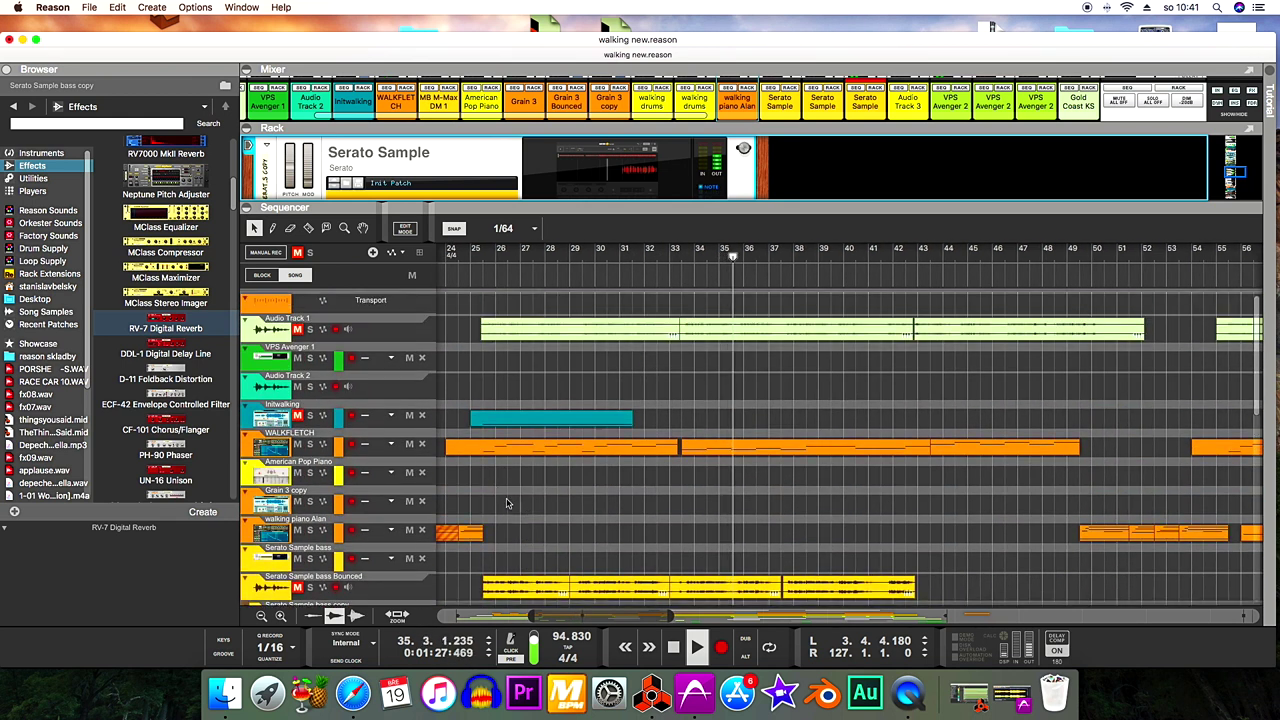
pyautogui.click(337, 451)
pyautogui.moveTo(496, 212); pyautogui.dragTo(496, 420)
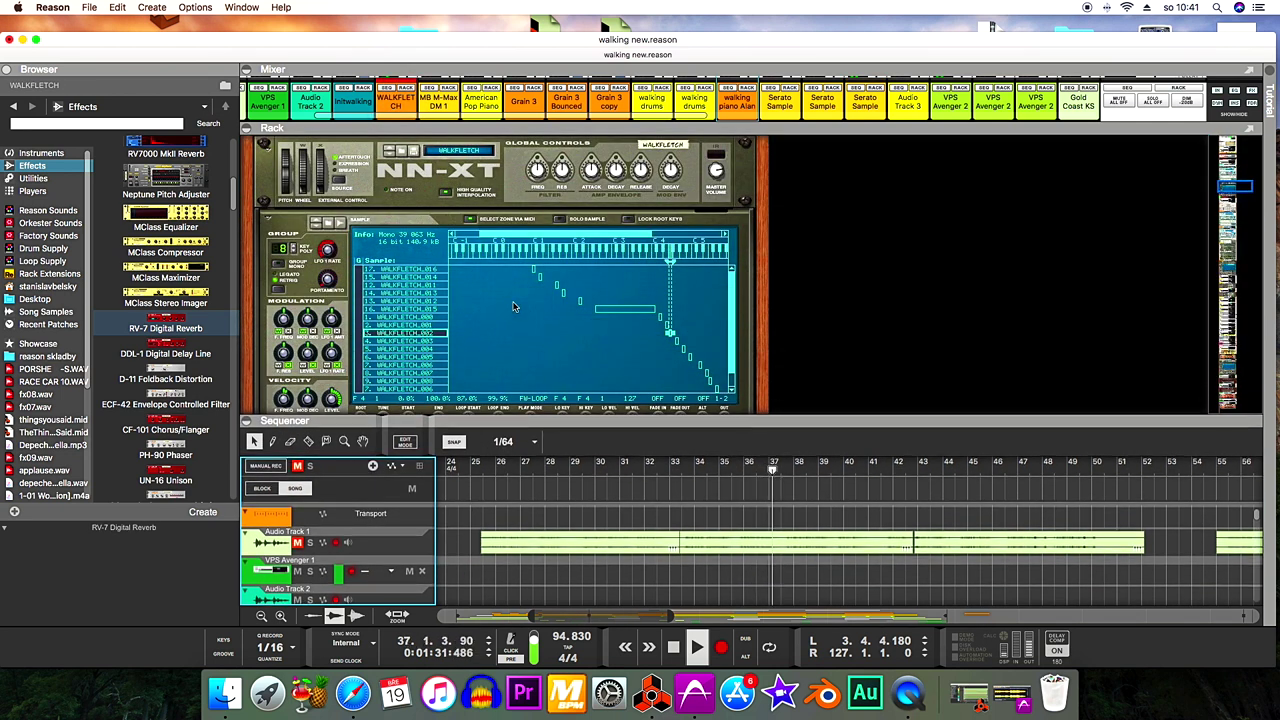
# Examine the WALKFLETCH sampler's key zones, its synthesis controls and the RV-7 Digital Reverb below it.
pyautogui.click(497, 250)
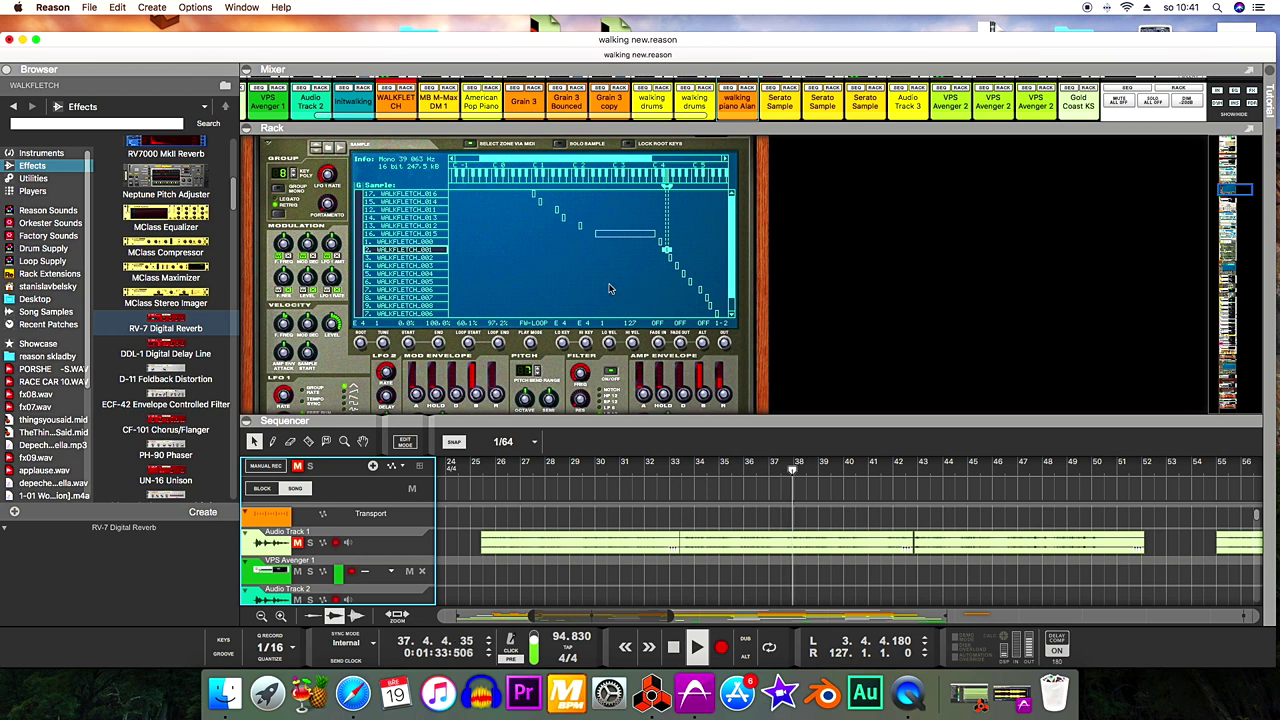
pyautogui.scroll(-5, 608, 289)
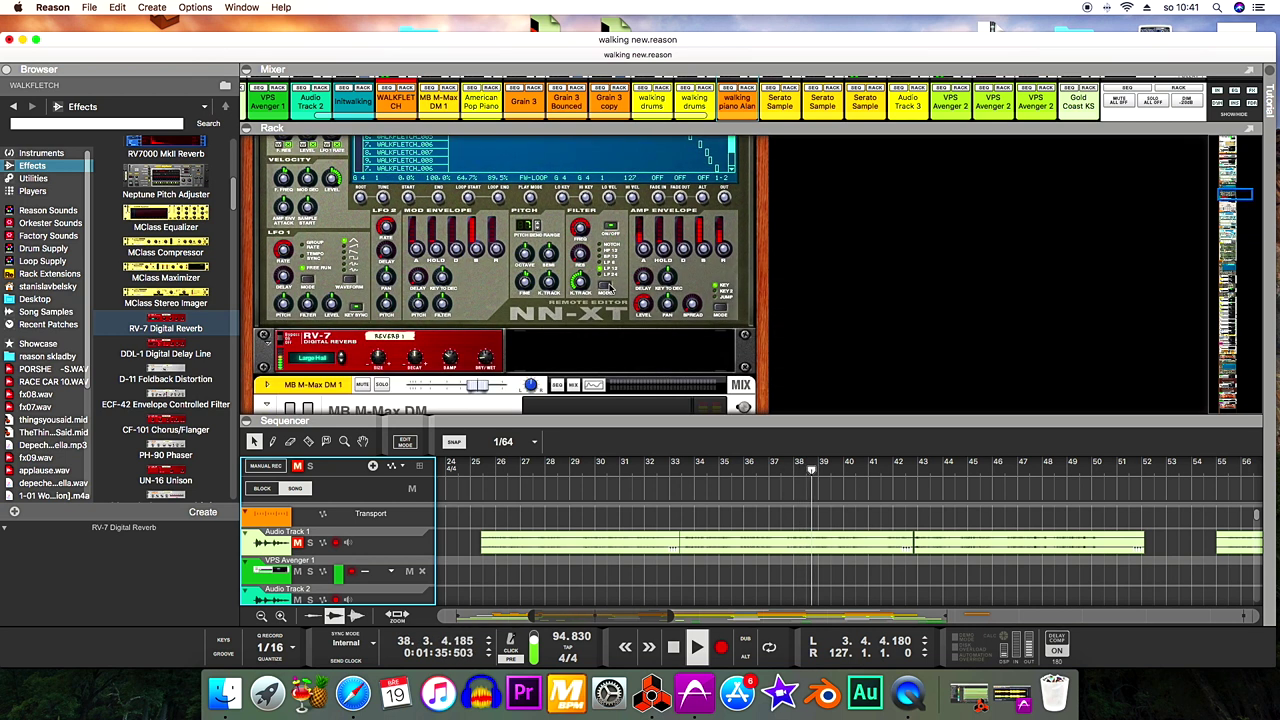
pyautogui.scroll(6, 608, 289)
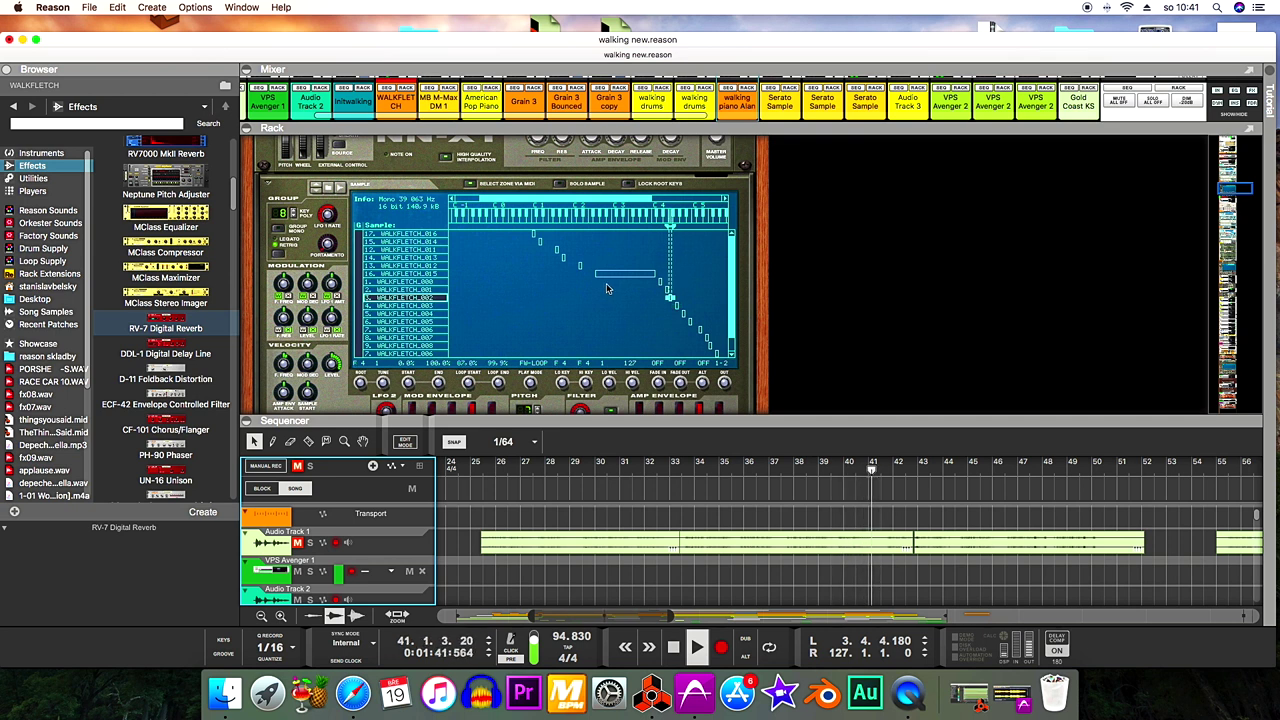
# Collapse the rack, view the notes of the WALKFLETCH clip starting at bar 33, and leave the note editor.
pyautogui.press('F6')
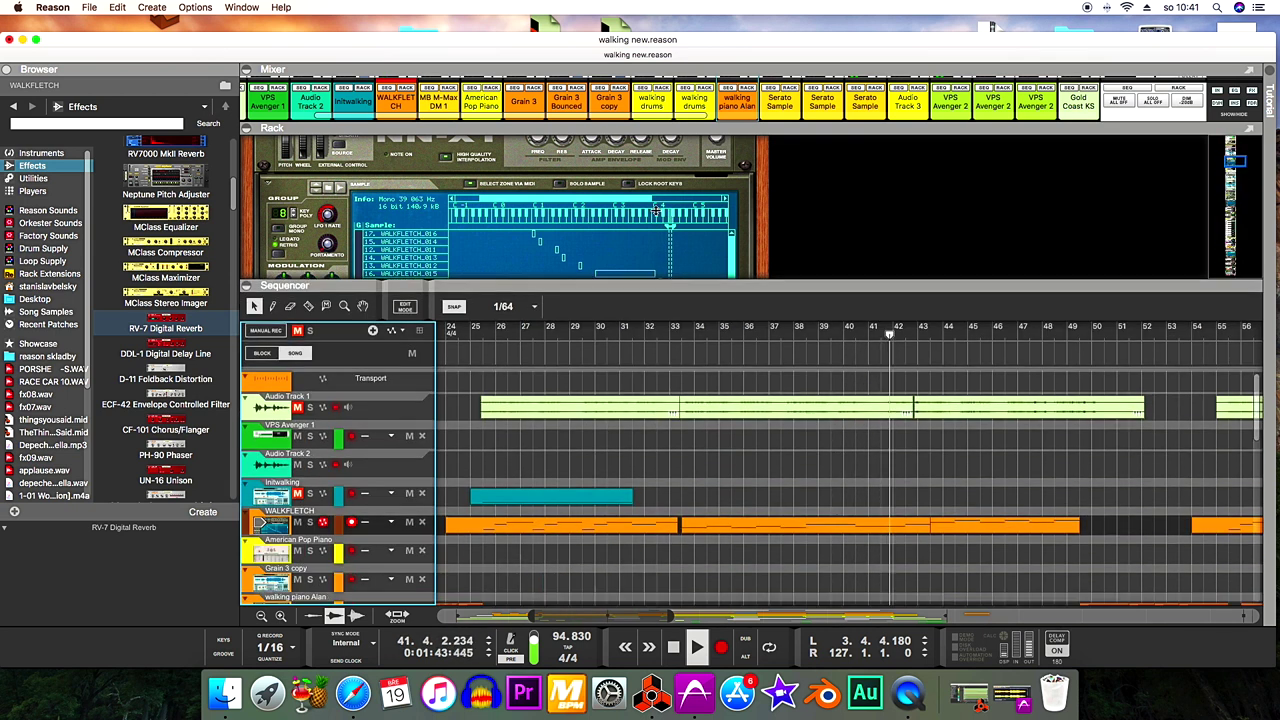
pyautogui.doubleClick(885, 386)
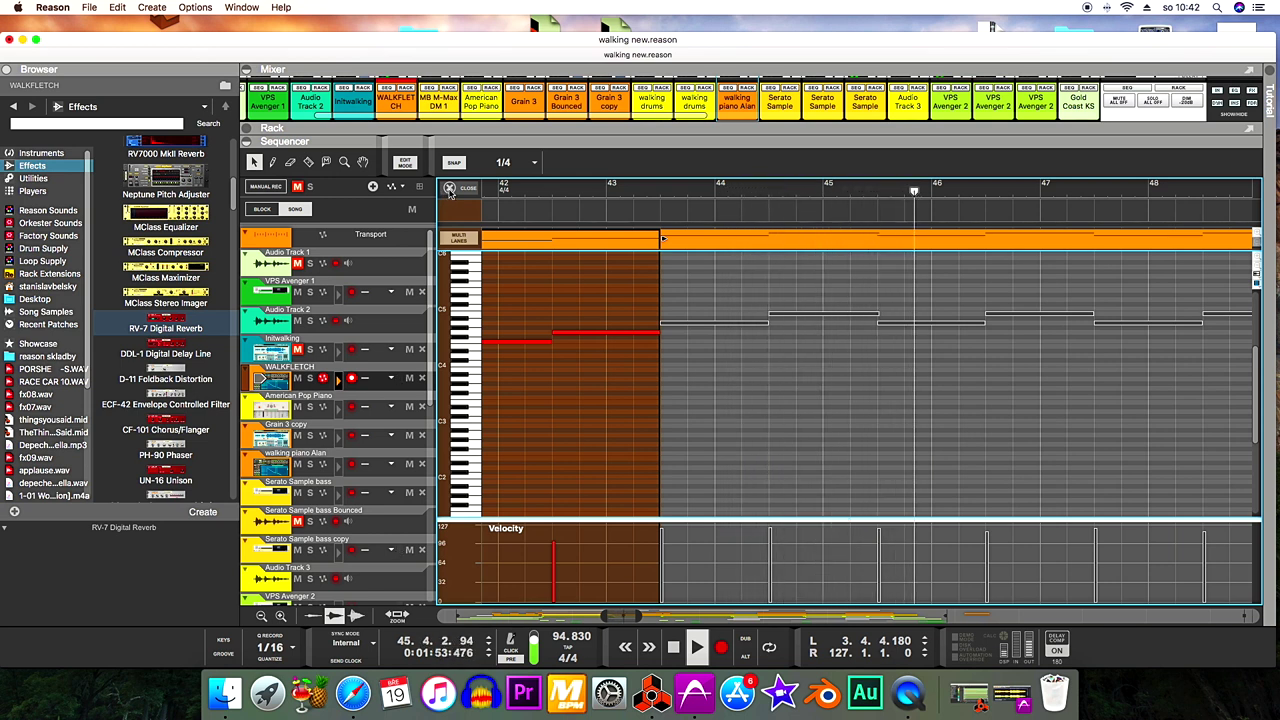
pyautogui.click(449, 189)
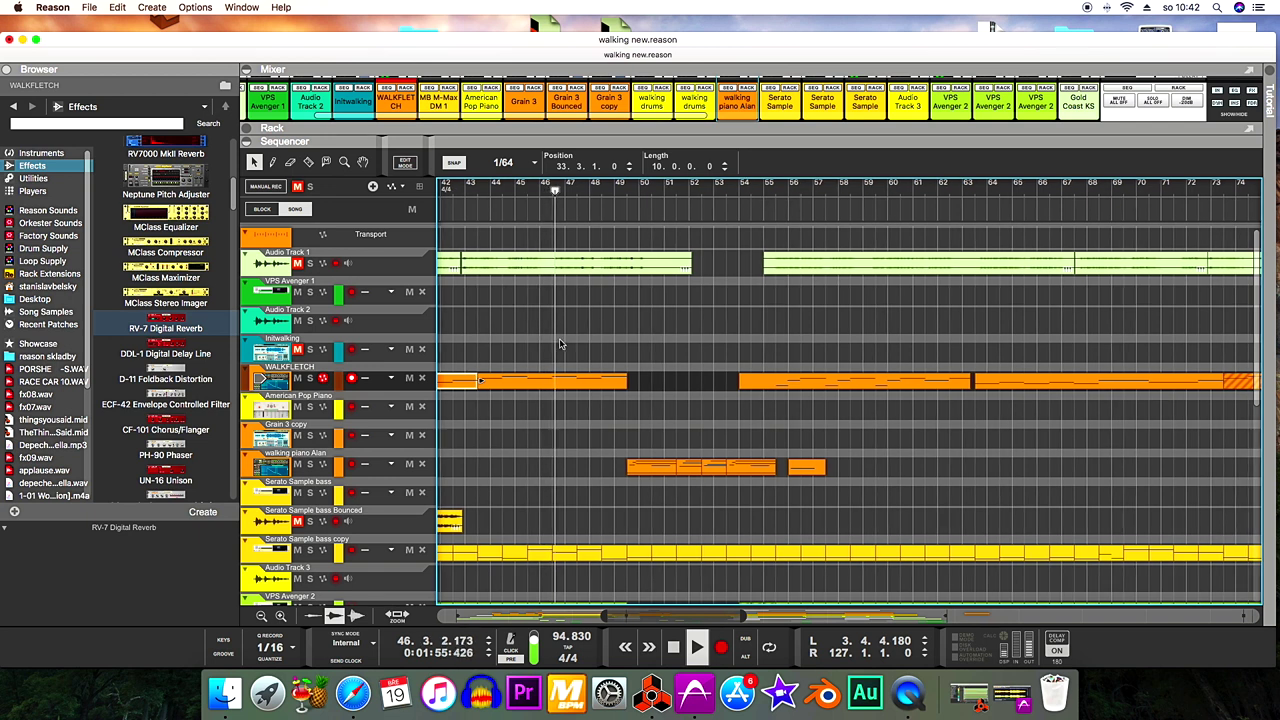
# Look over the clips on all tracks of the arrangement from about bar 42 to bar 79.
pyautogui.scroll(-10, 560, 345)
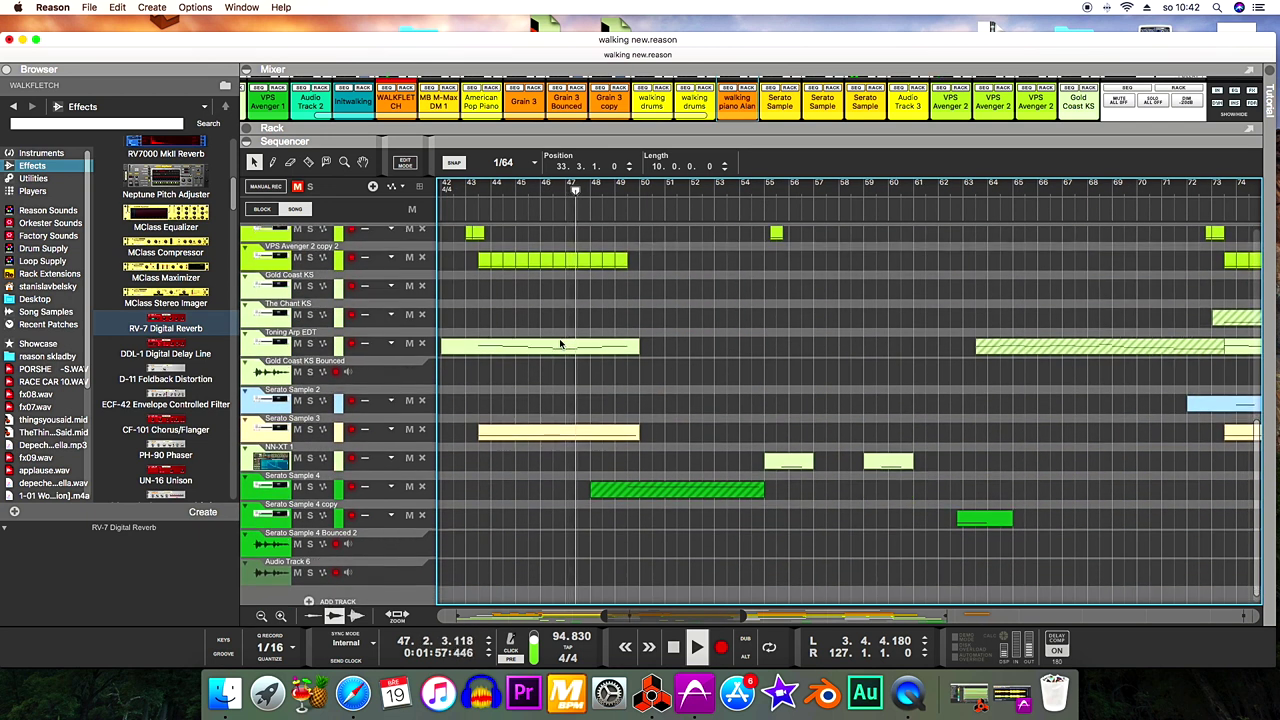
pyautogui.scroll(-1, 560, 345)
pyautogui.hscroll(5, 560, 345)
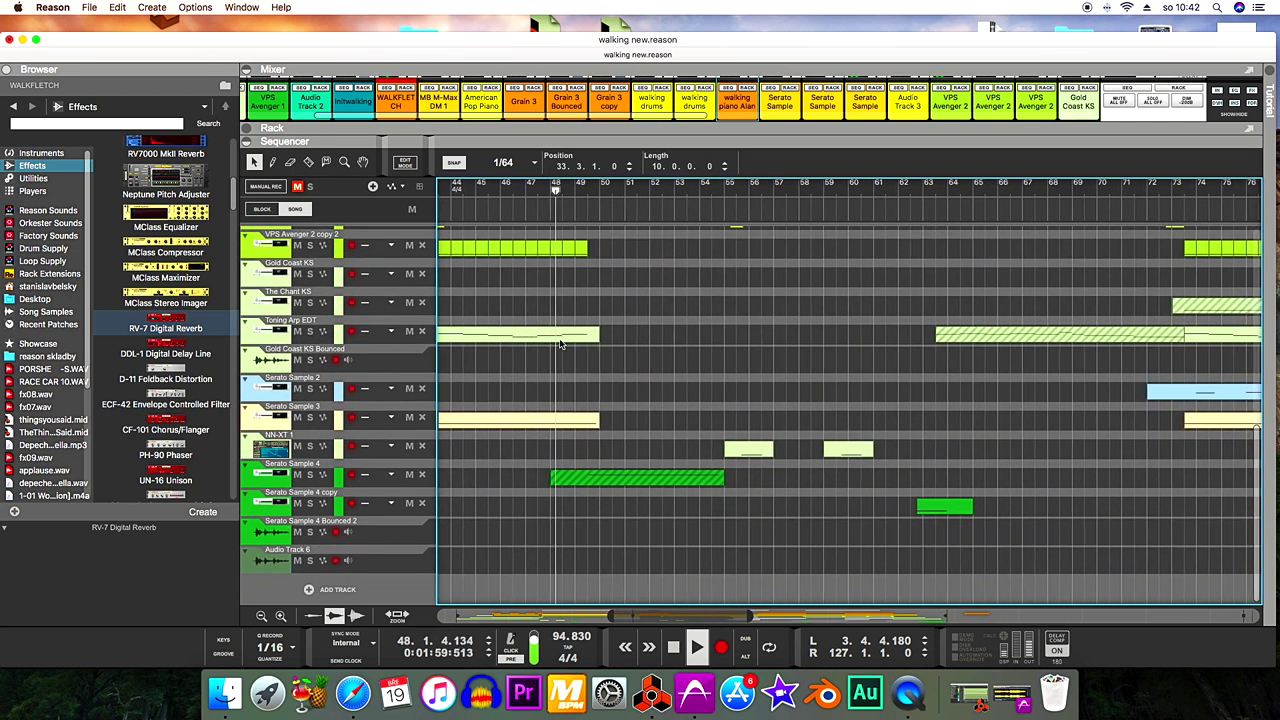
pyautogui.scroll(5, 560, 345)
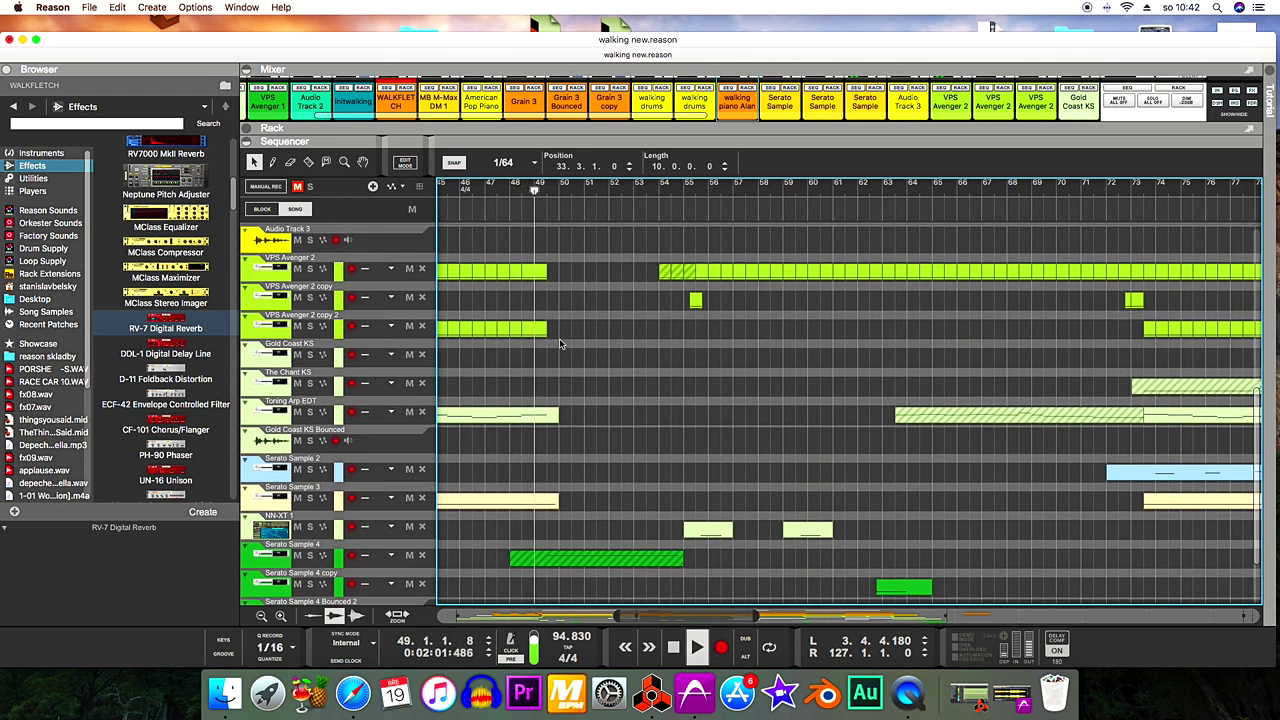
pyautogui.scroll(5, 560, 345)
pyautogui.hscroll(2, 560, 345)
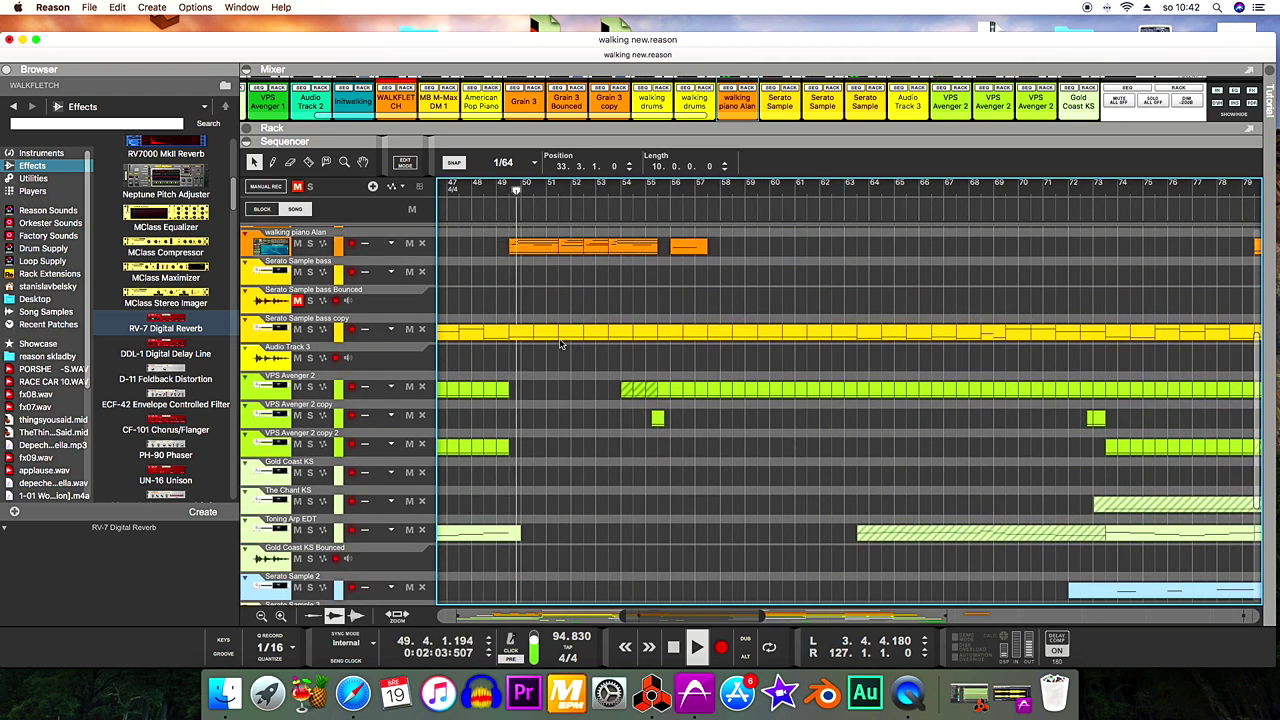
pyautogui.scroll(3, 560, 345)
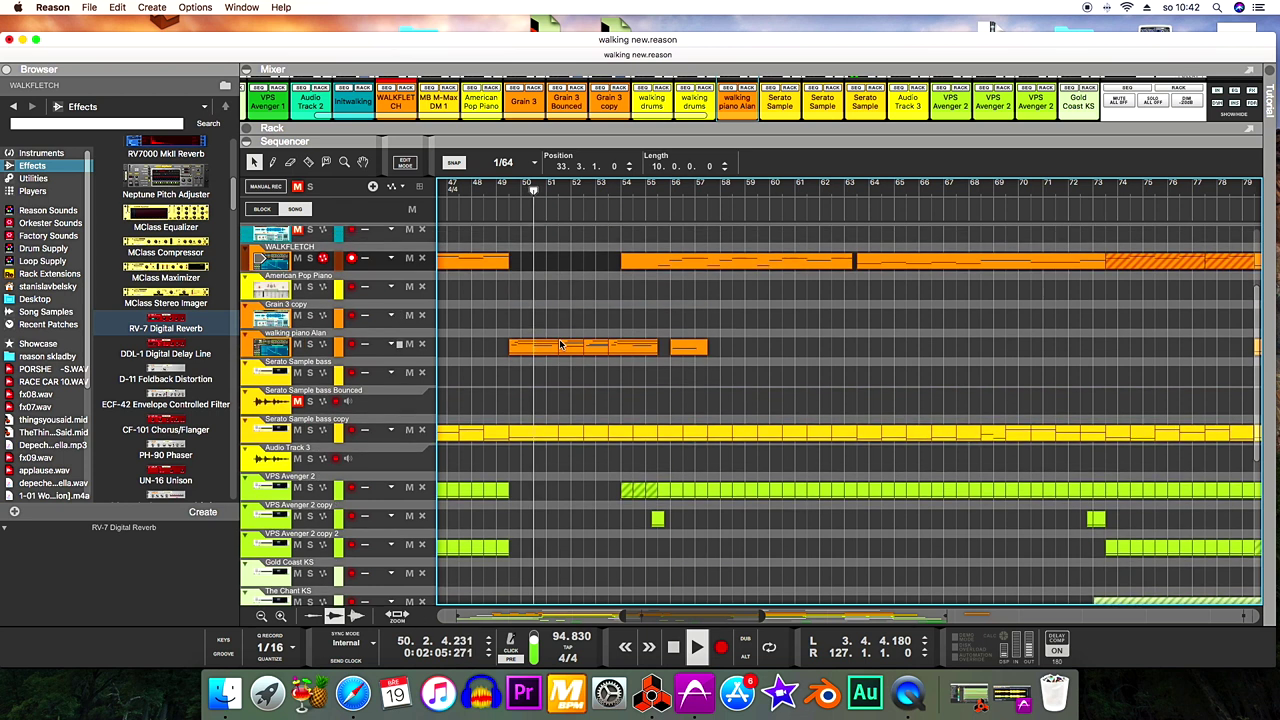
# Select the VPS Avenger 2 track and unfold the rack to show its VPS Avenger device.
pyautogui.hscroll(2, 560, 345)
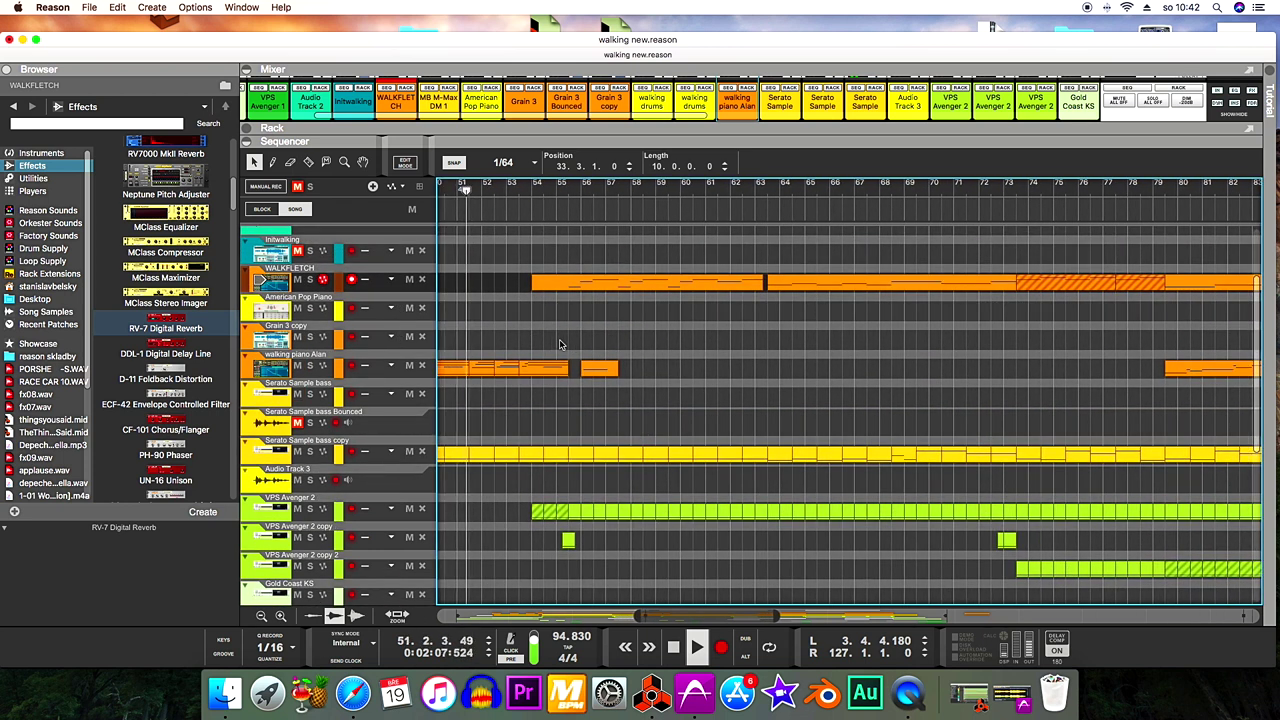
pyautogui.scroll(-2, 560, 345)
pyautogui.scroll(-2, 560, 345)
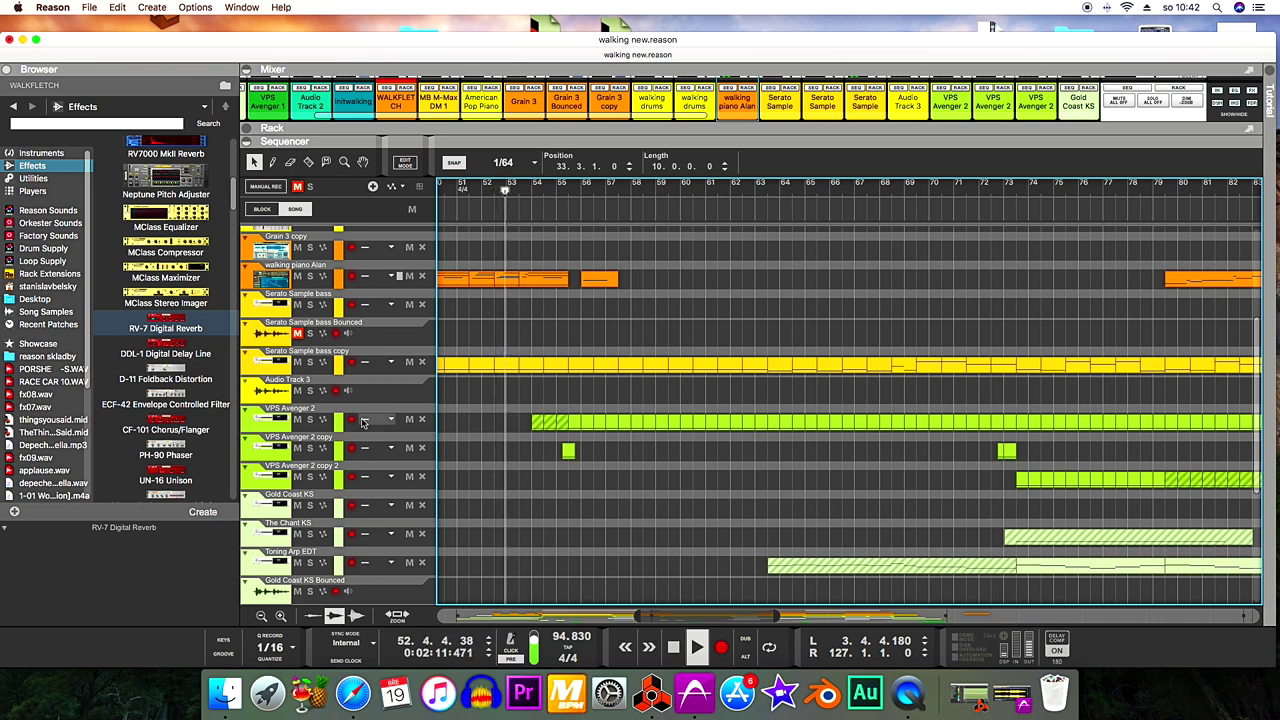
pyautogui.click(461, 415)
pyautogui.click(246, 127)
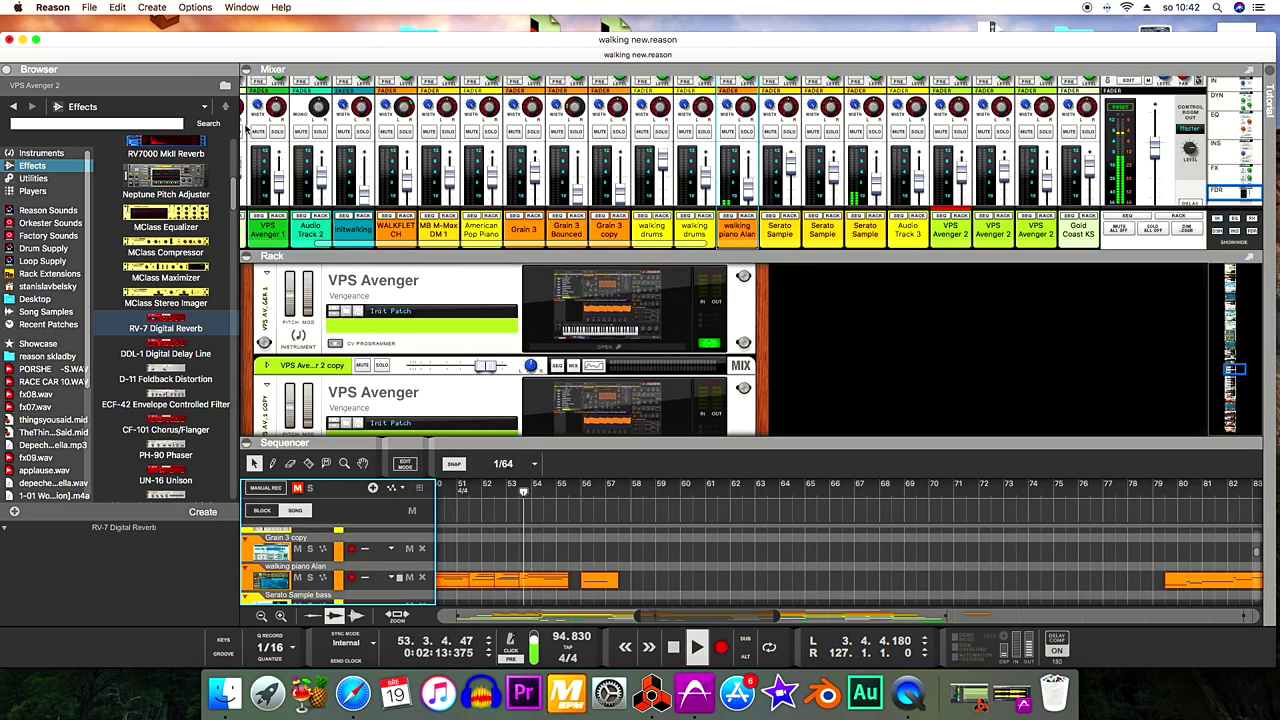
# View the drum sequencer in the VPS Avenger 2 plug-in window, close it, and collapse the mixer and rack.
pyautogui.click(600, 310)
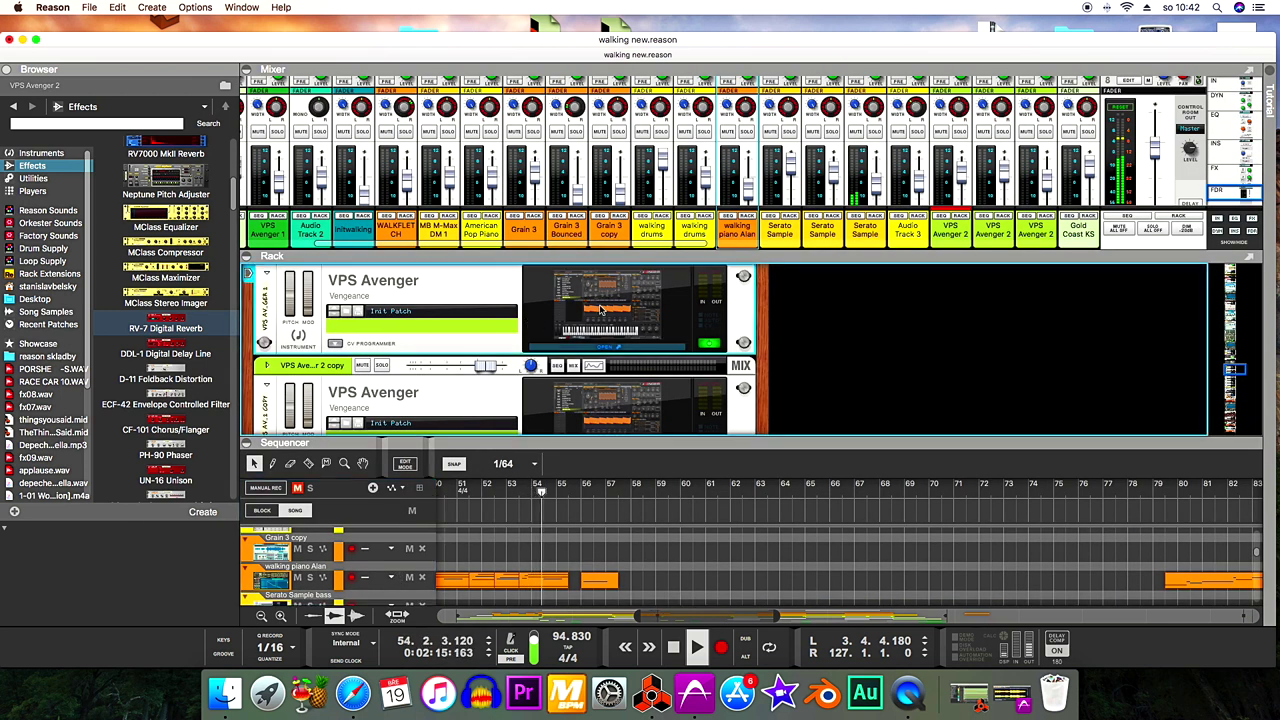
pyautogui.doubleClick(479, 314)
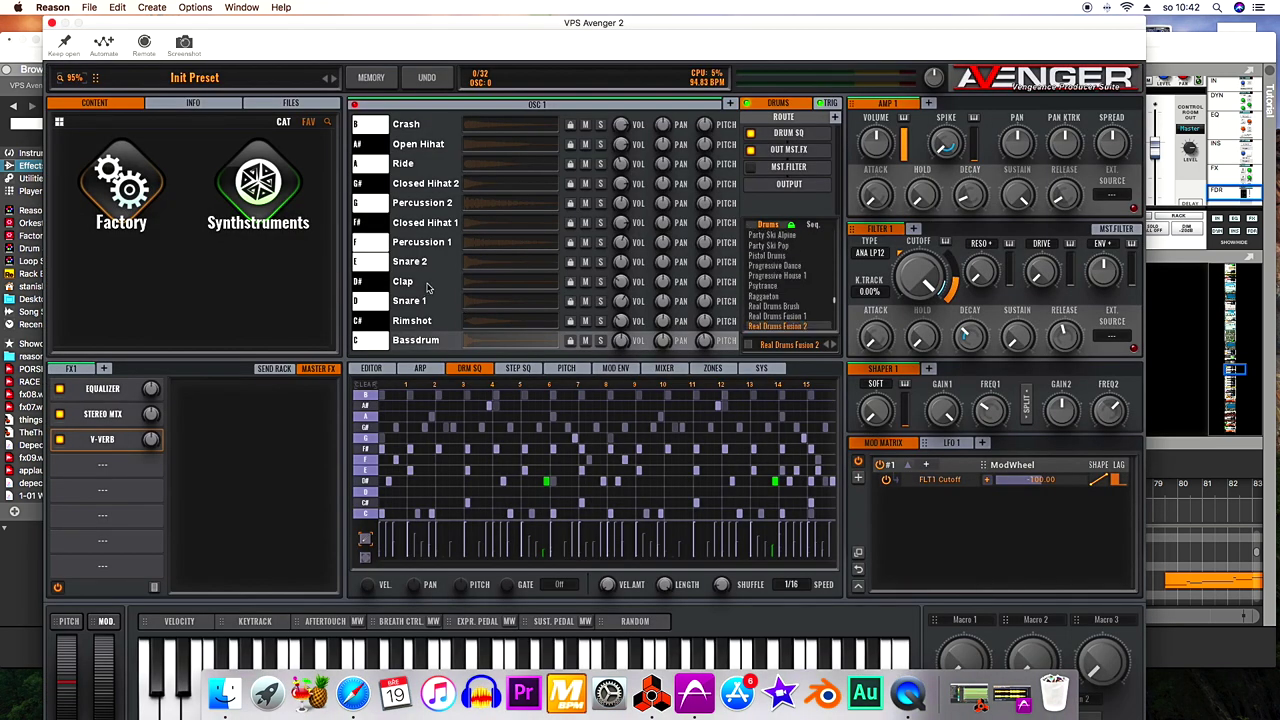
pyautogui.press('space')
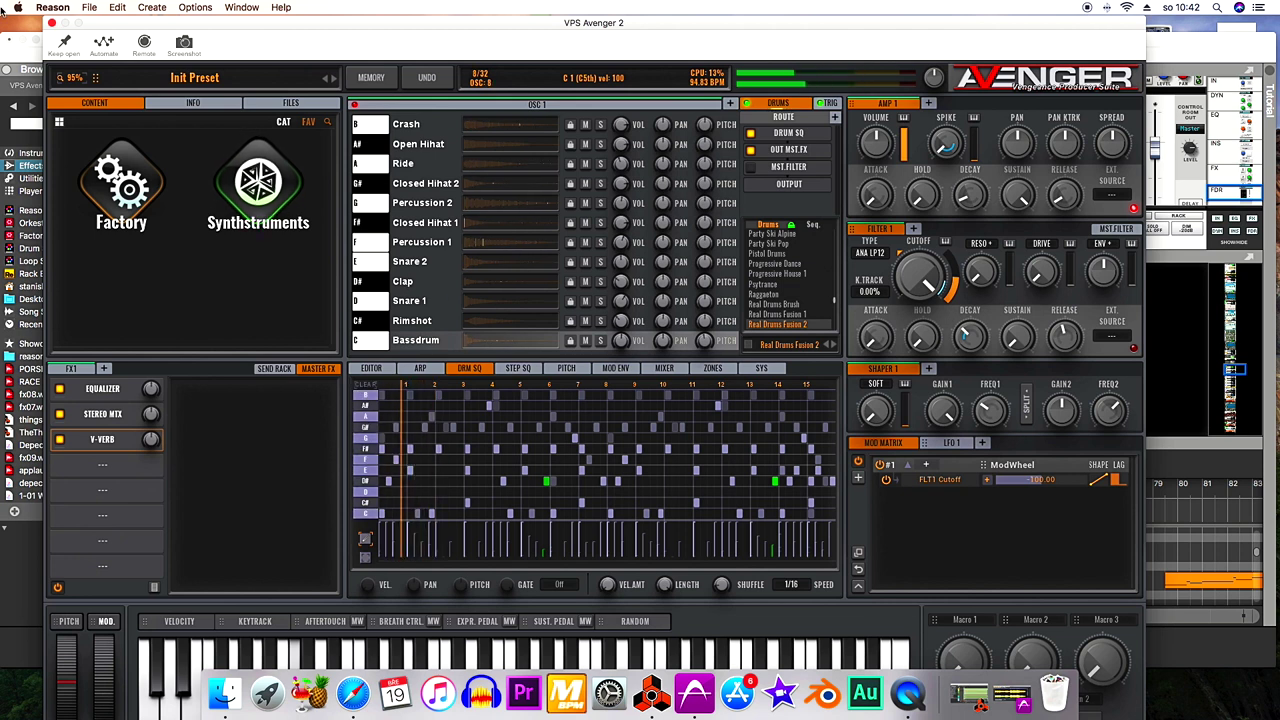
pyautogui.click(52, 23)
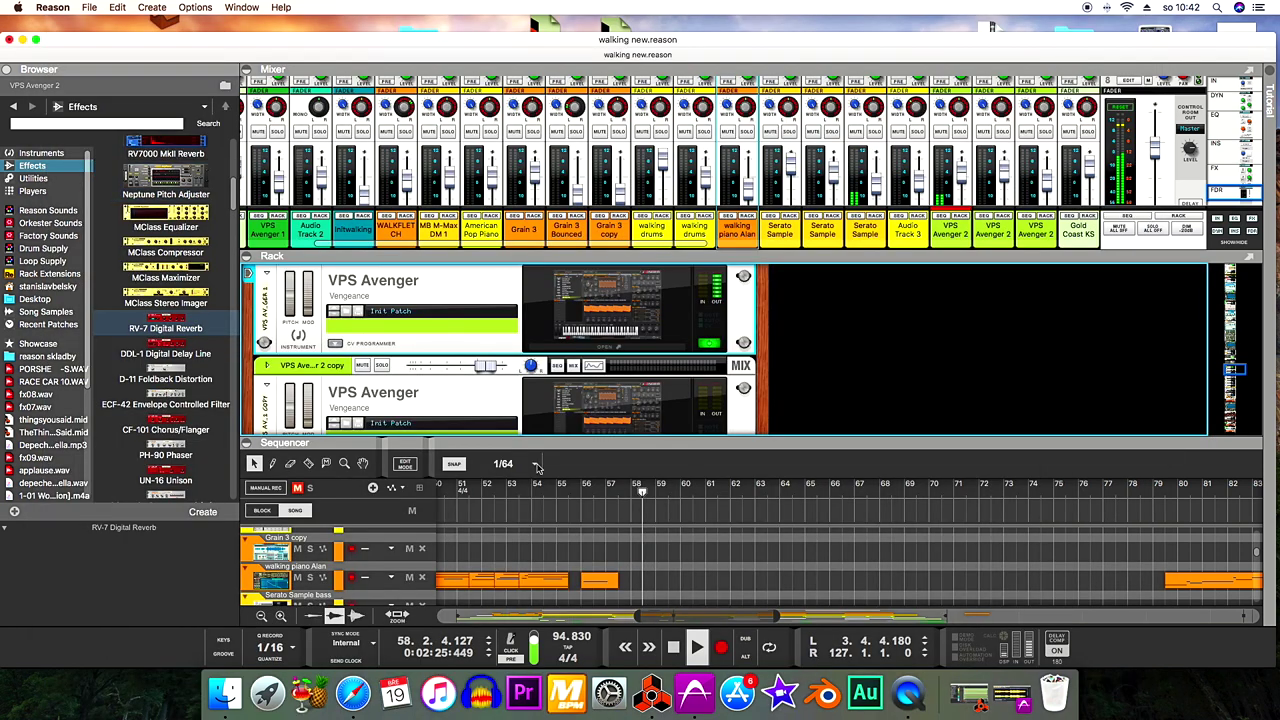
pyautogui.moveTo(529, 443); pyautogui.dragTo(537, 220)
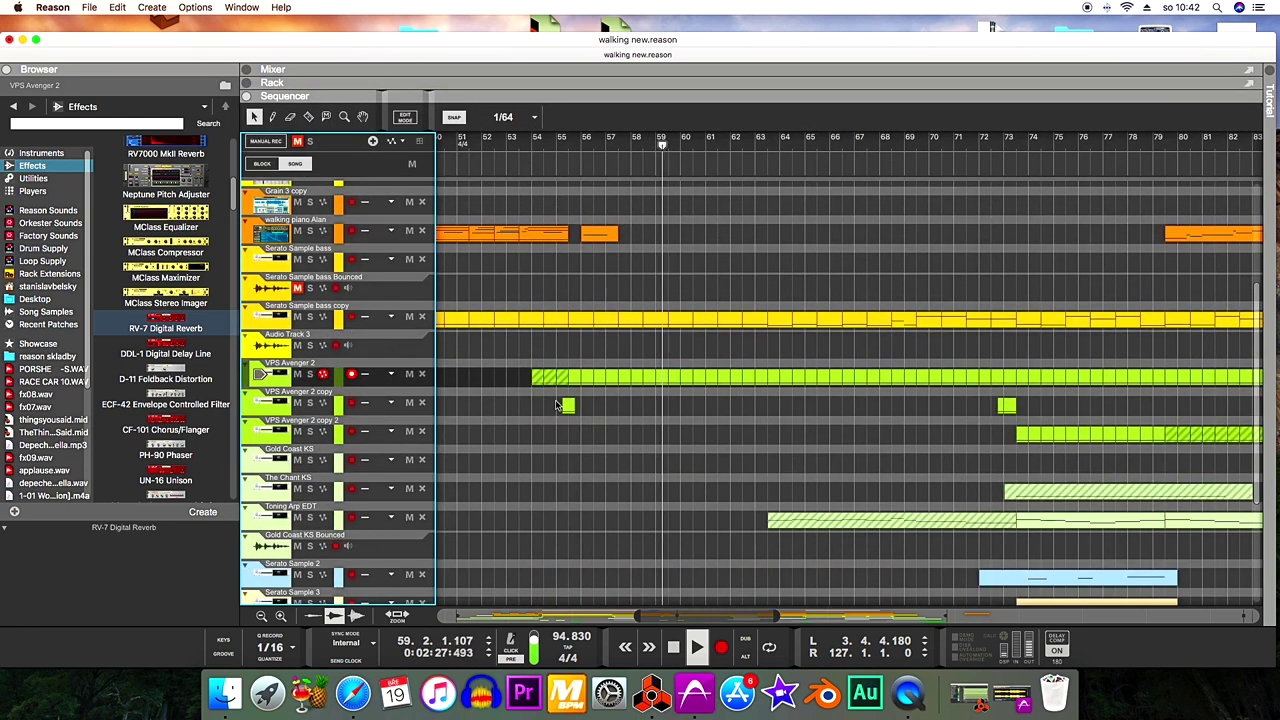
# View the notes and velocities of the WALKFLETCH clip starting at about bar 63 and leave the note editor.
pyautogui.scroll(6, 557, 405)
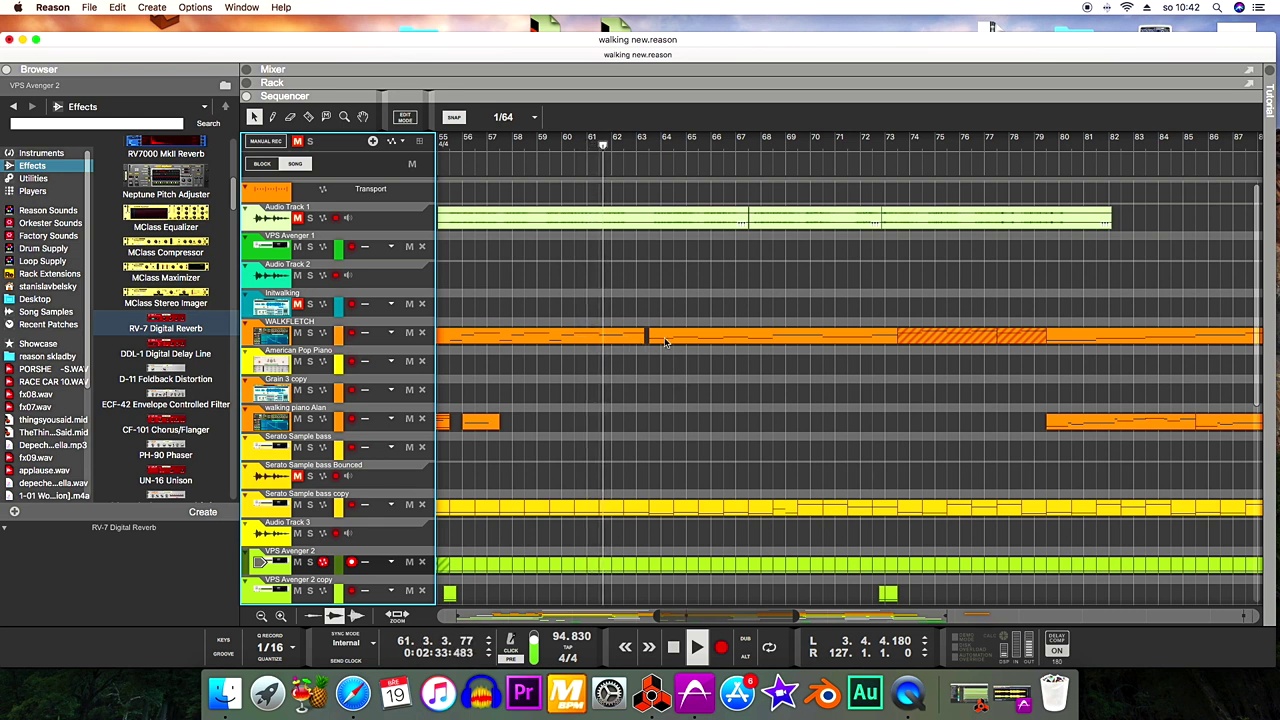
pyautogui.doubleClick(665, 342)
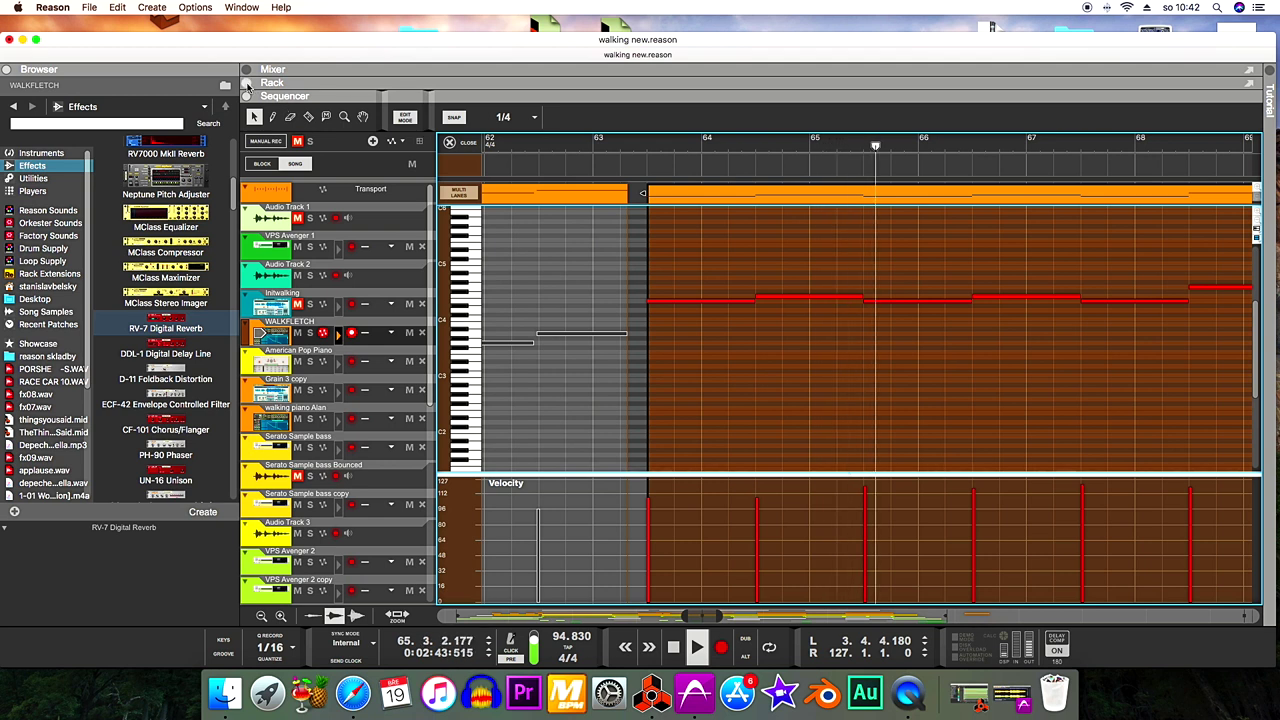
pyautogui.click(451, 145)
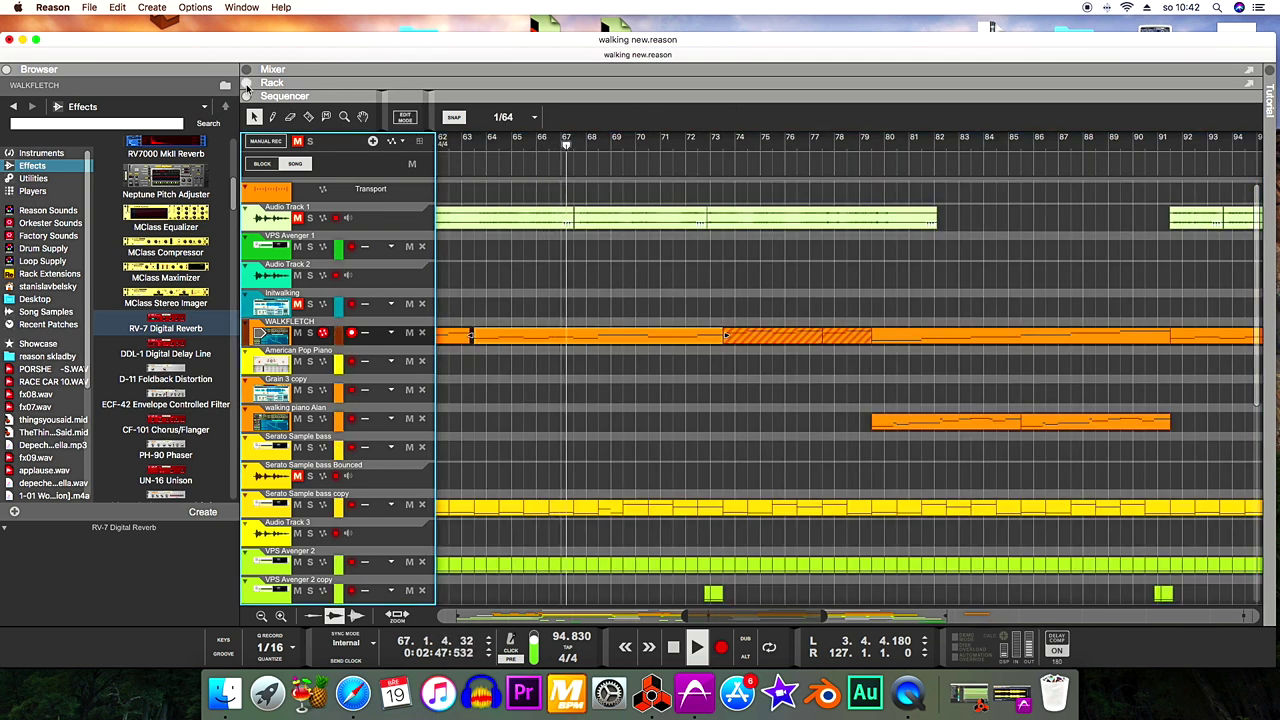
# Examine the WALKFLETCH NN-XT sampler and the M-Max DM, Radical Piano and Grain devices below it, and collapse the rack.
pyautogui.press('F6')
pyautogui.scroll(-3, 547, 299)
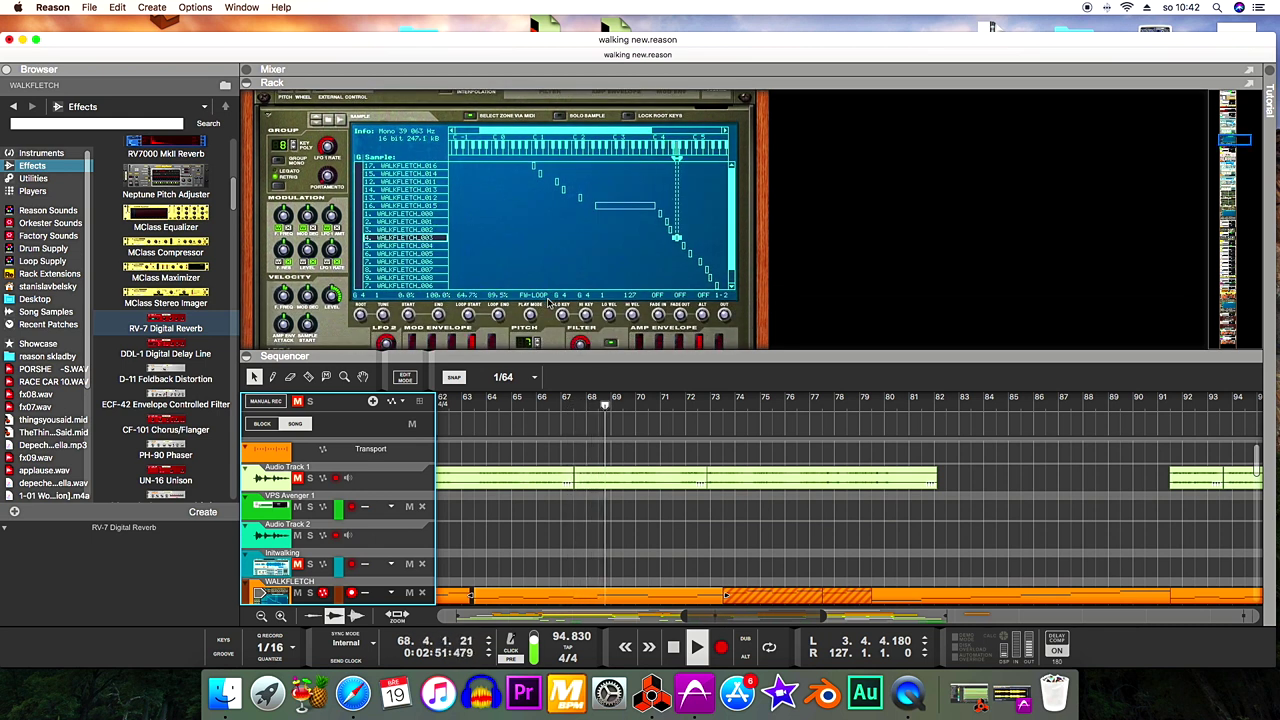
pyautogui.scroll(4, 547, 299)
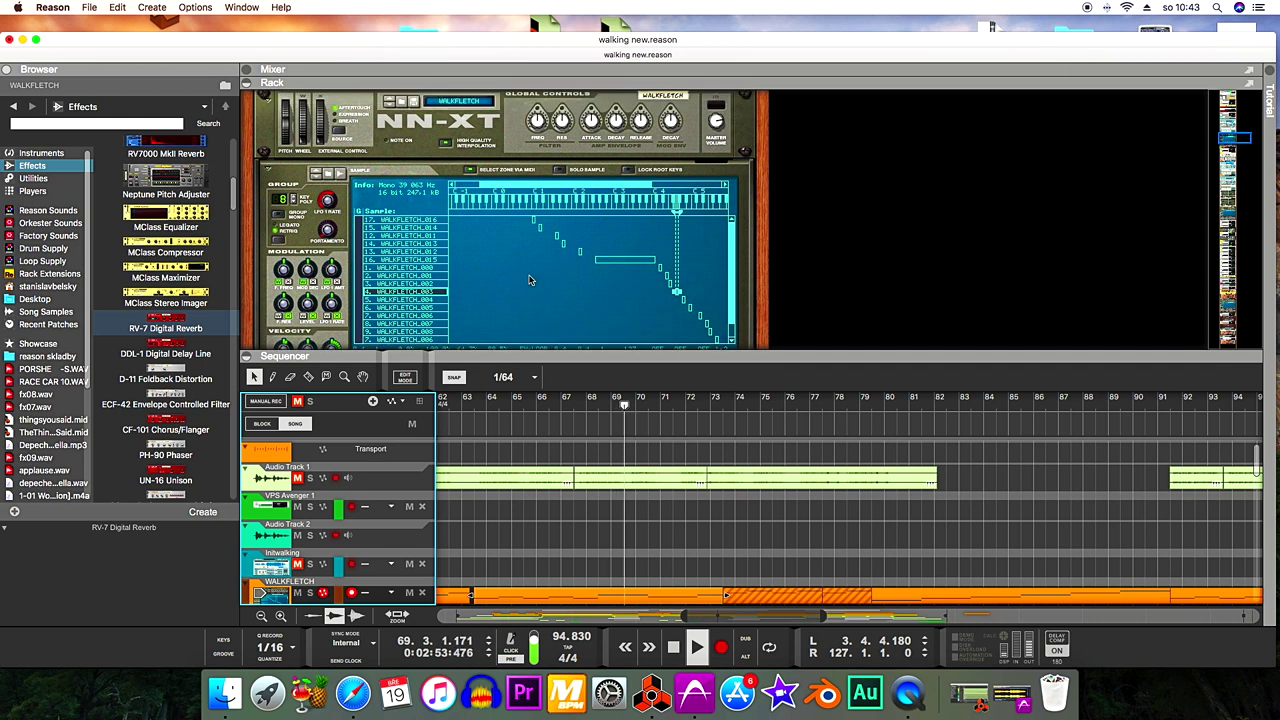
pyautogui.scroll(-8, 530, 279)
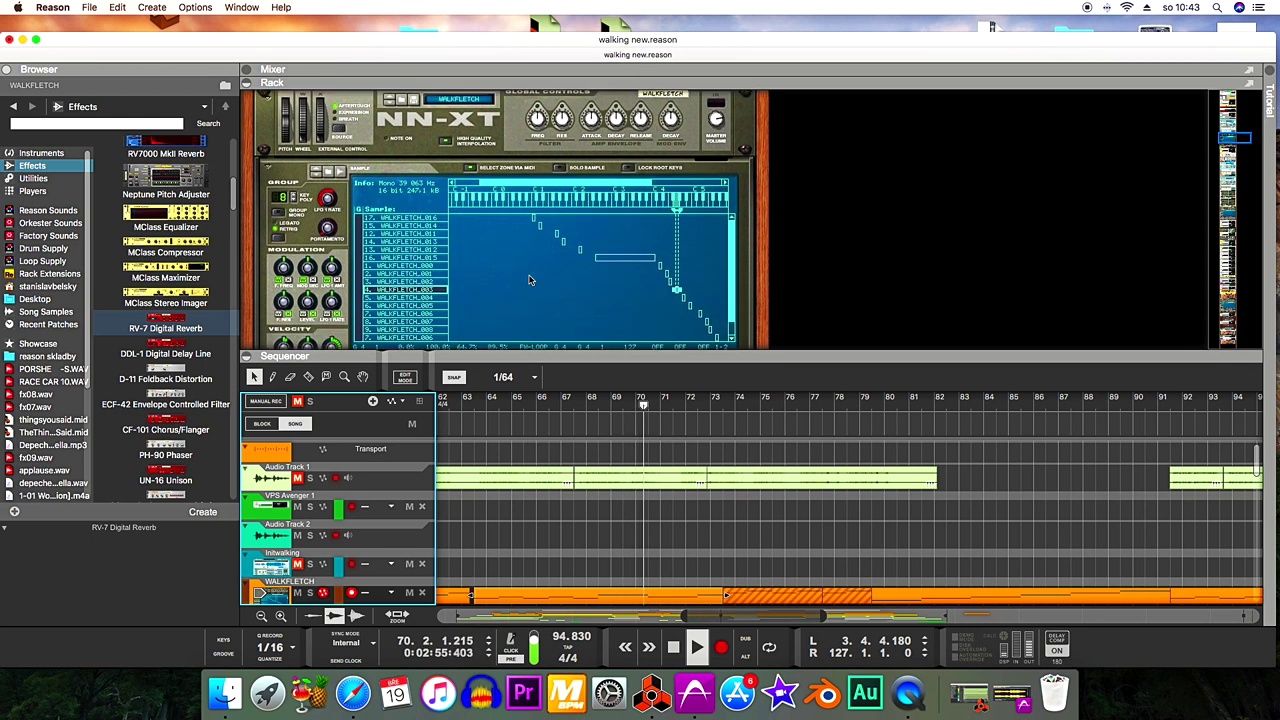
pyautogui.scroll(-15, 533, 281)
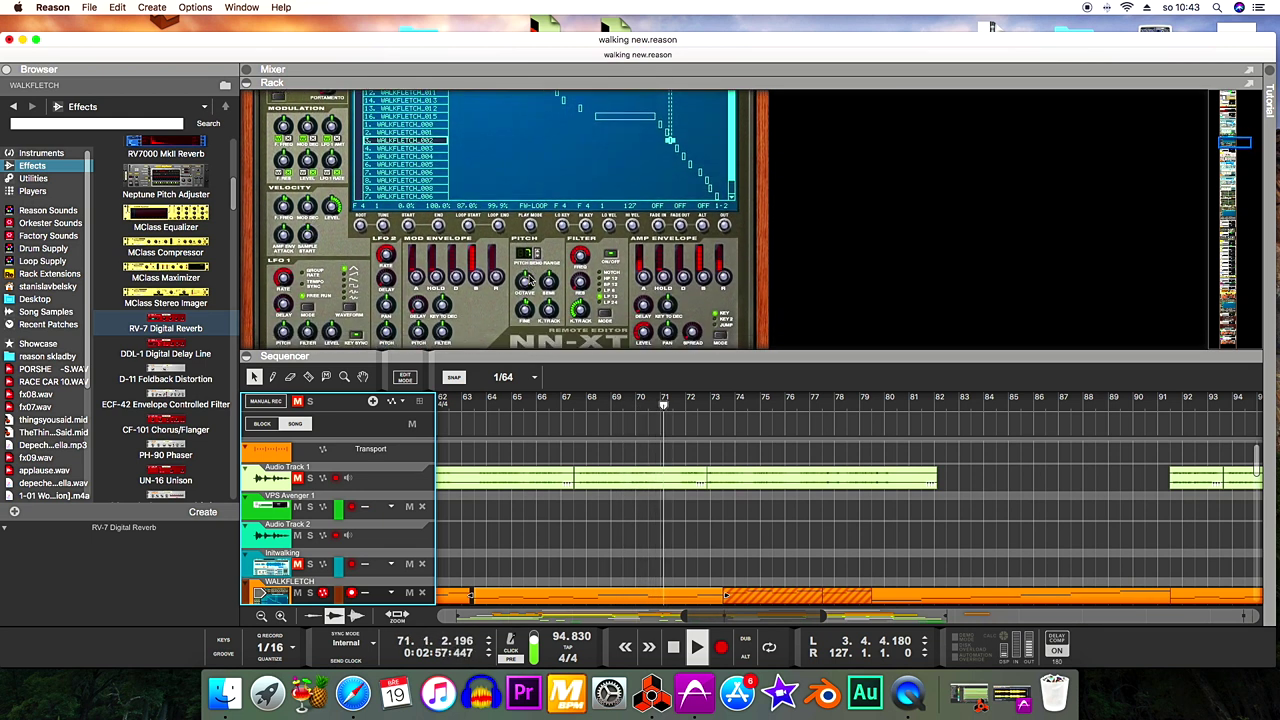
pyautogui.scroll(-20, 530, 279)
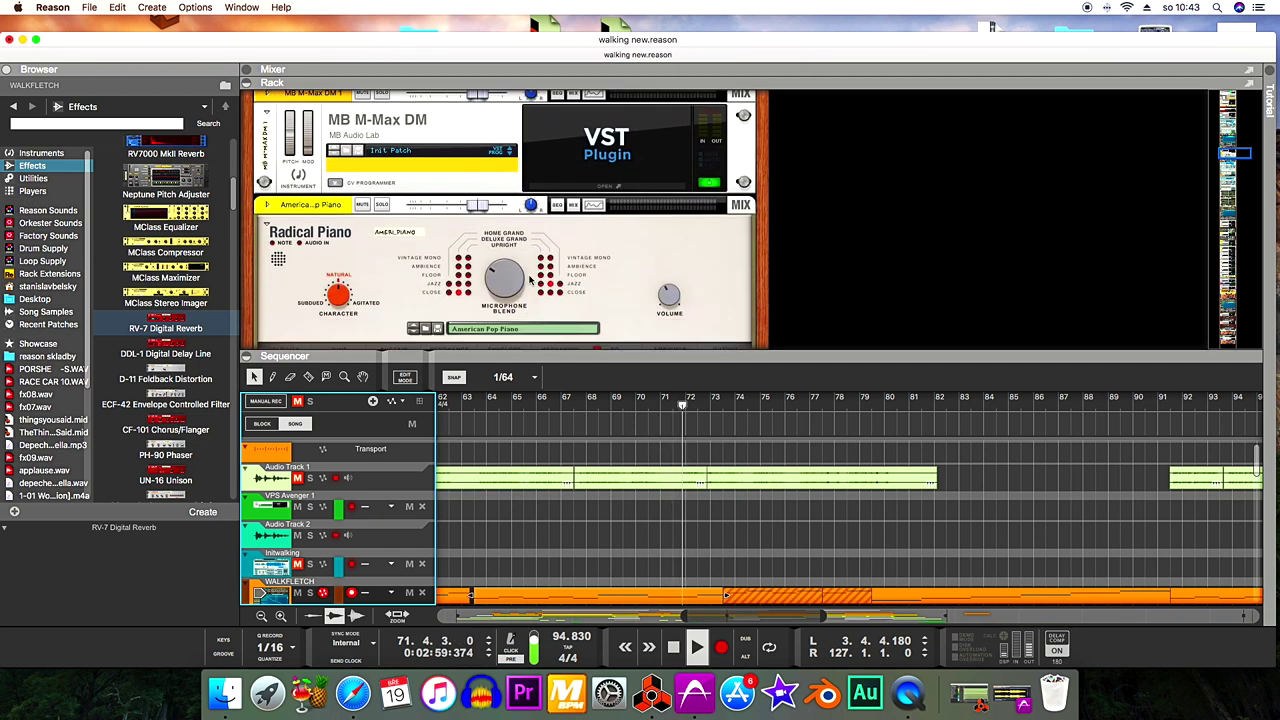
pyautogui.scroll(3, 530, 279)
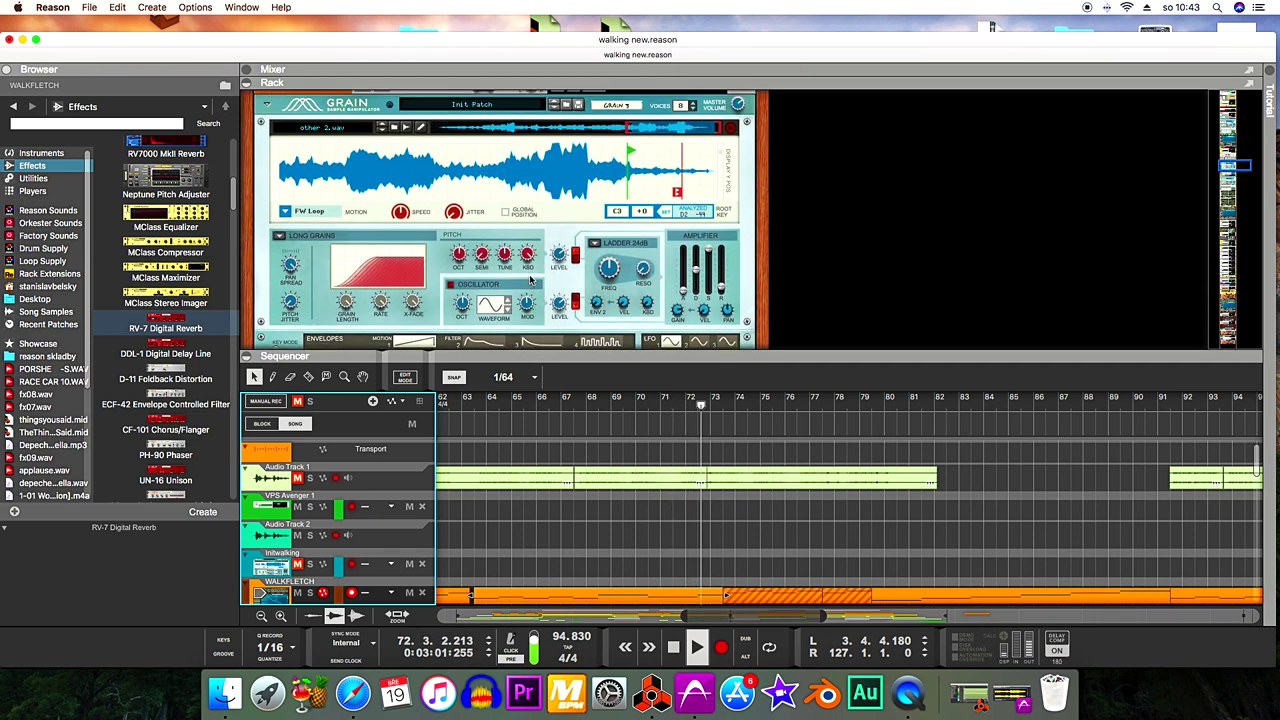
pyautogui.scroll(-15, 530, 279)
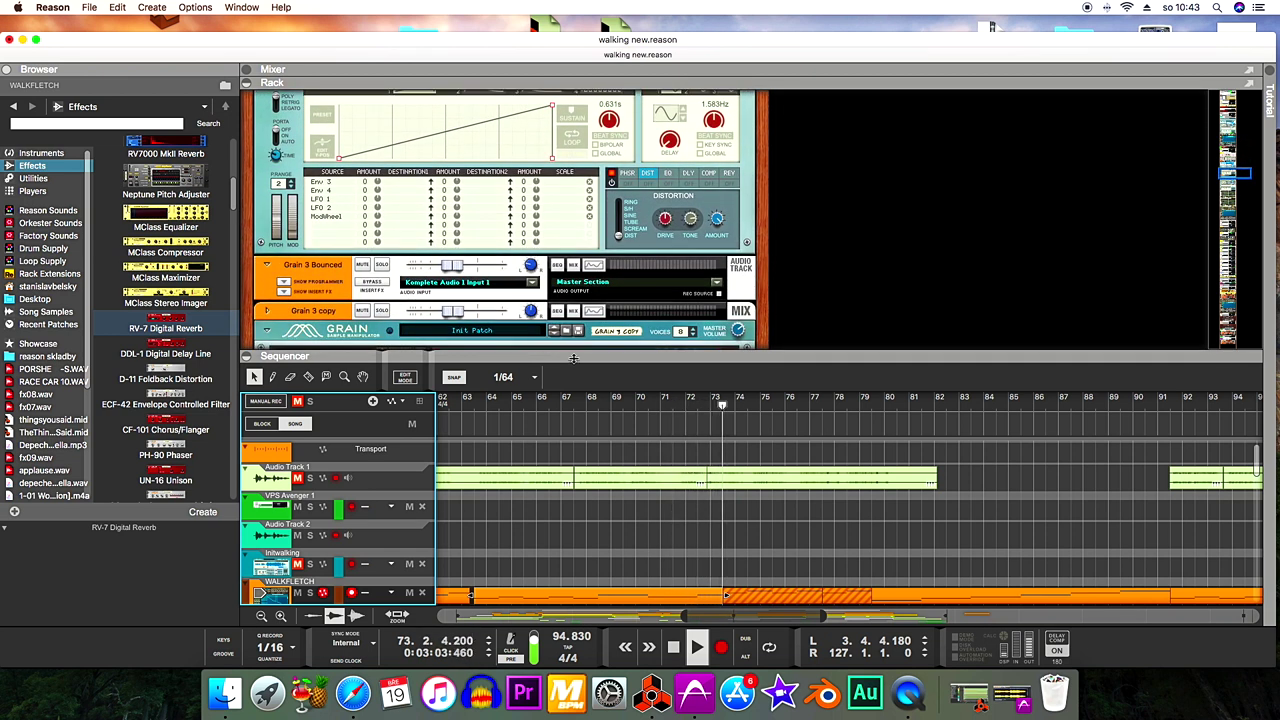
pyautogui.moveTo(573, 349); pyautogui.dragTo(575, 96)
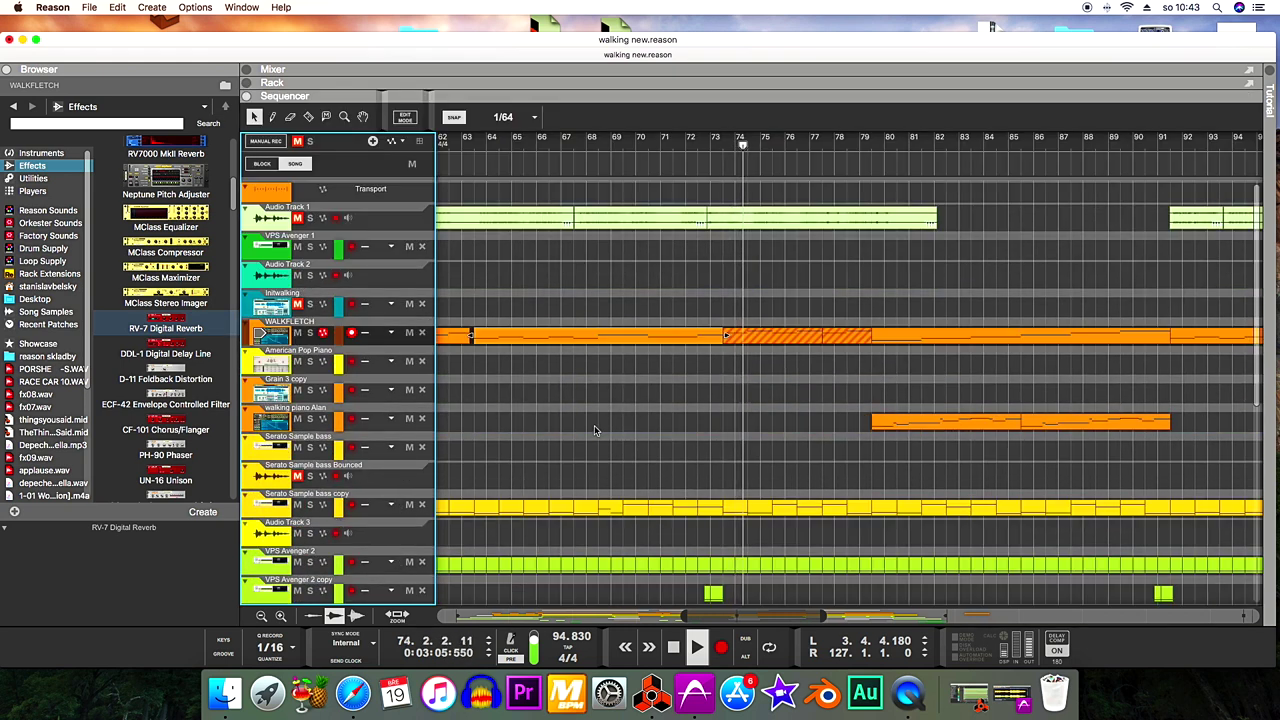
# Select the Serato Sample 2 track and unfold the rack to show its Serato Sample device.
pyautogui.scroll(-3, 594, 430)
pyautogui.scroll(3, 594, 430)
pyautogui.scroll(-13, 594, 430)
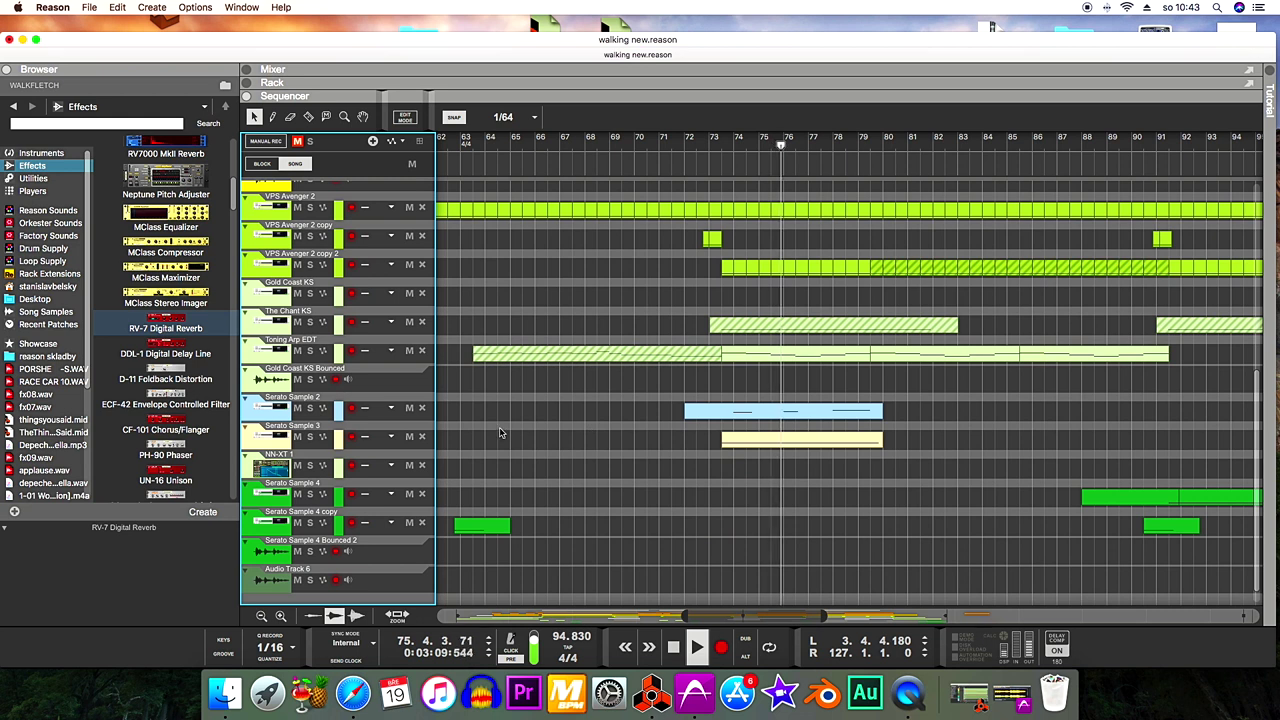
pyautogui.click(339, 418)
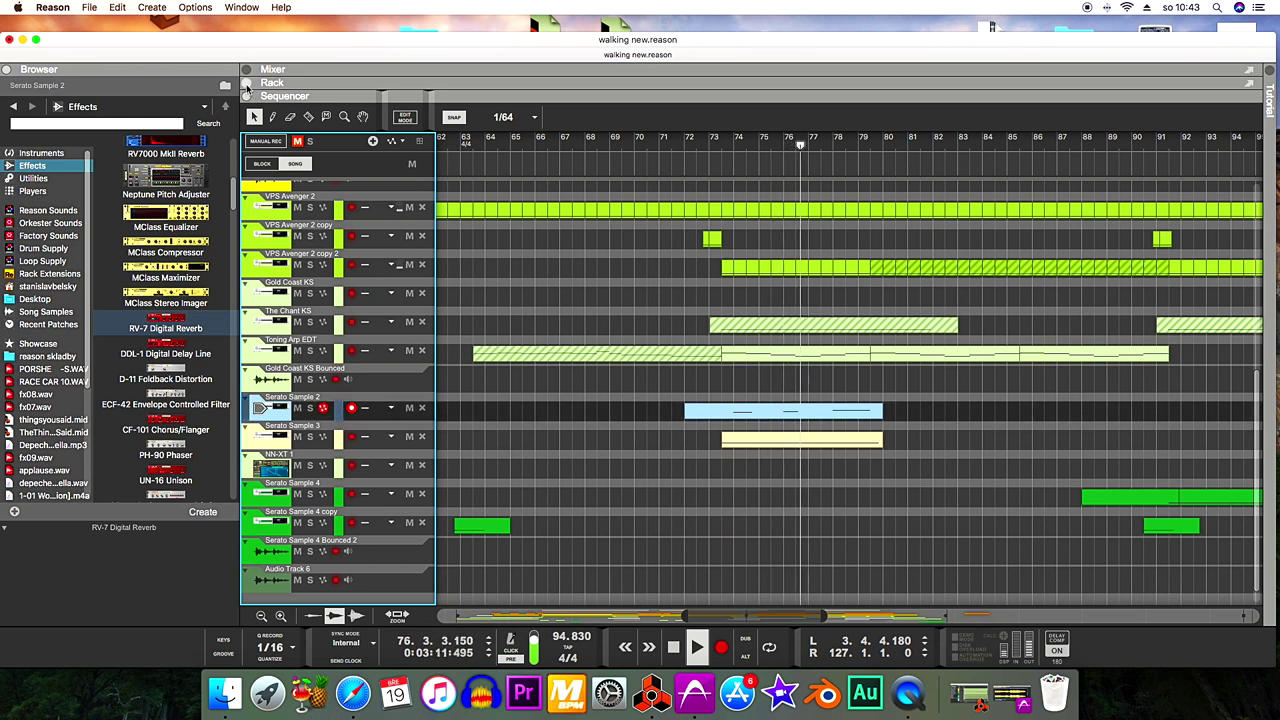
pyautogui.click(247, 84)
# View the "strings gordeno" sample in the Serato Sample 2 plug-in window, close it, and reduce the rack to one device's height.
pyautogui.click(603, 150)
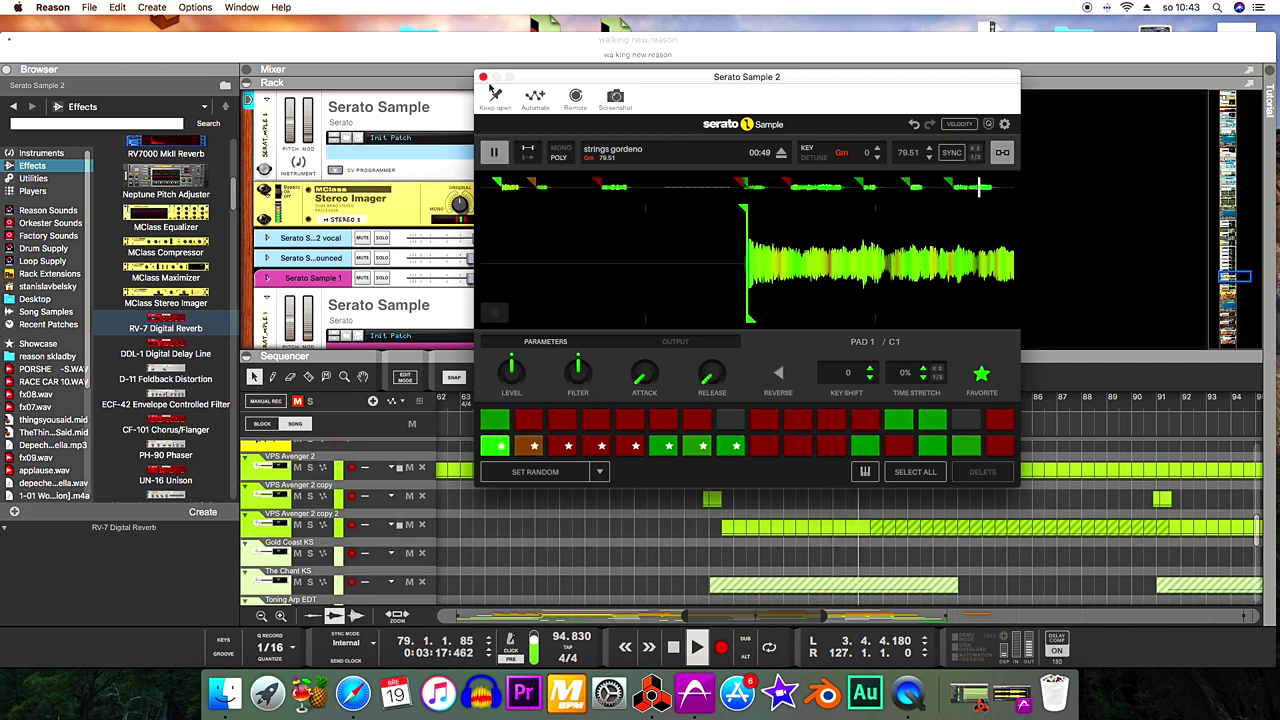
pyautogui.click(483, 78)
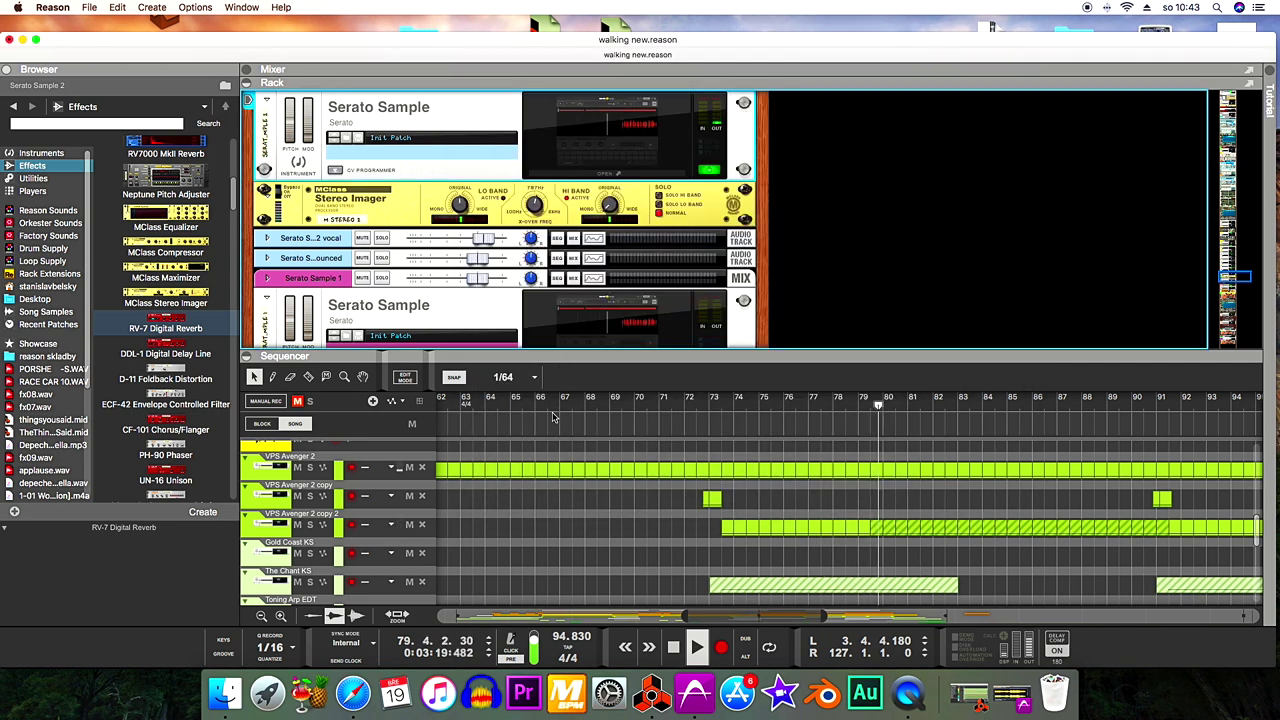
pyautogui.moveTo(556, 355); pyautogui.dragTo(560, 200)
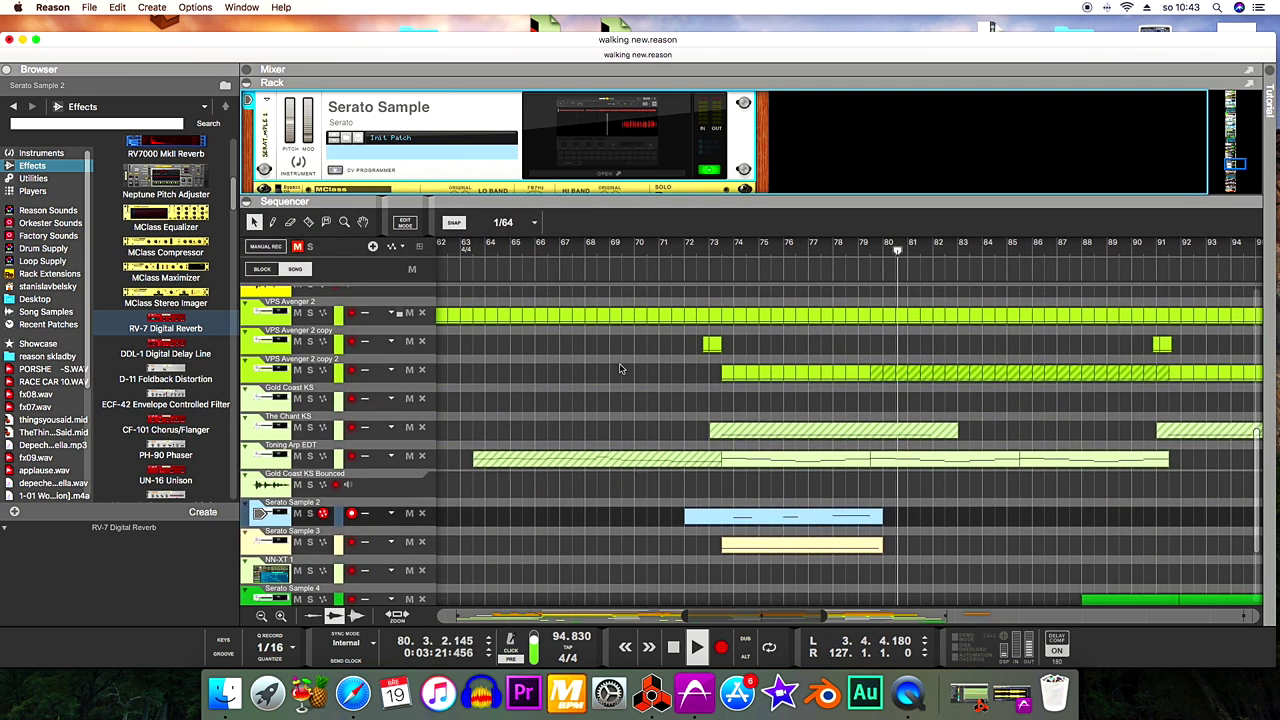
# Select the Toning Arp EDT track, view the patch settings in its DUNE3 plug-in window, and close the window.
pyautogui.scroll(1, 362, 522)
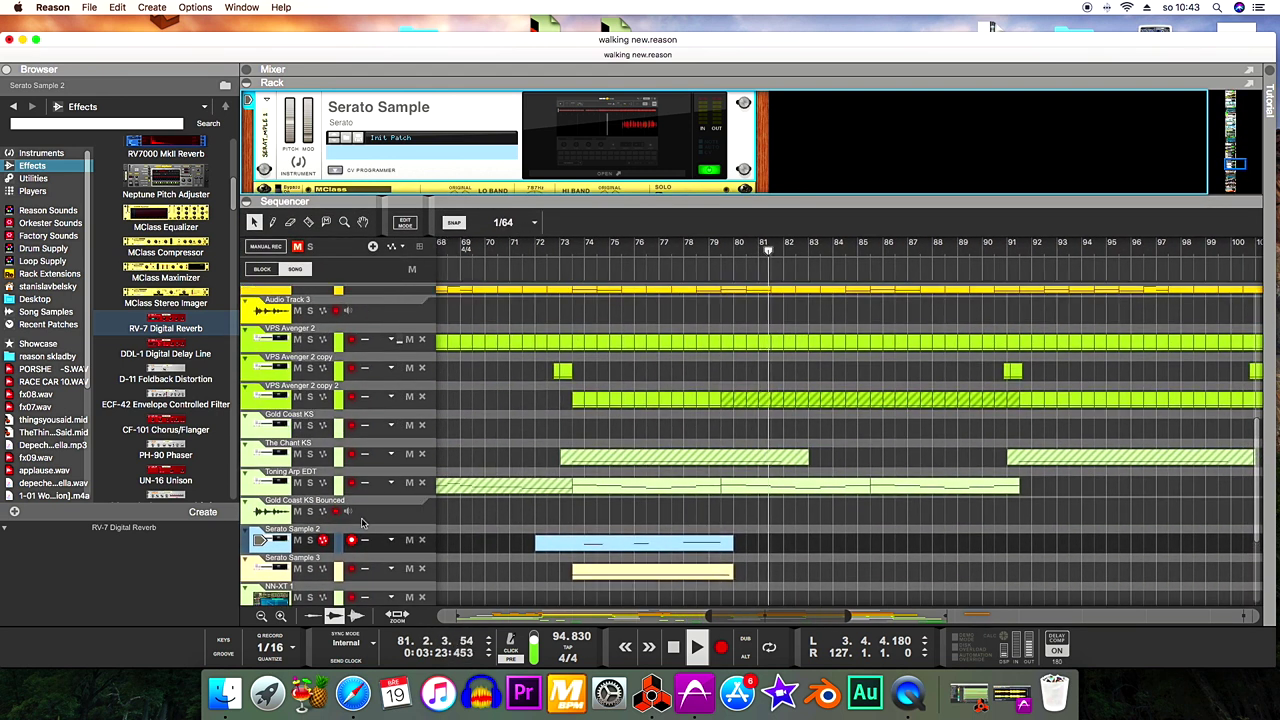
pyautogui.click(337, 487)
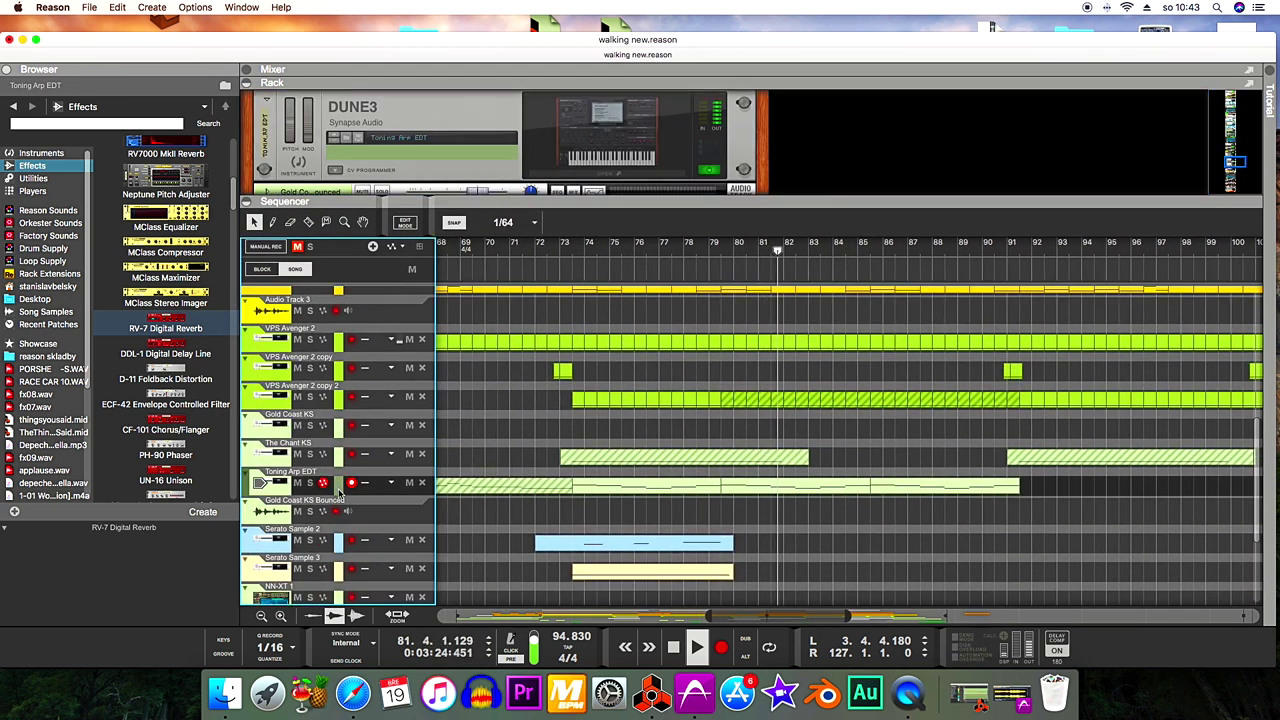
pyautogui.click(591, 152)
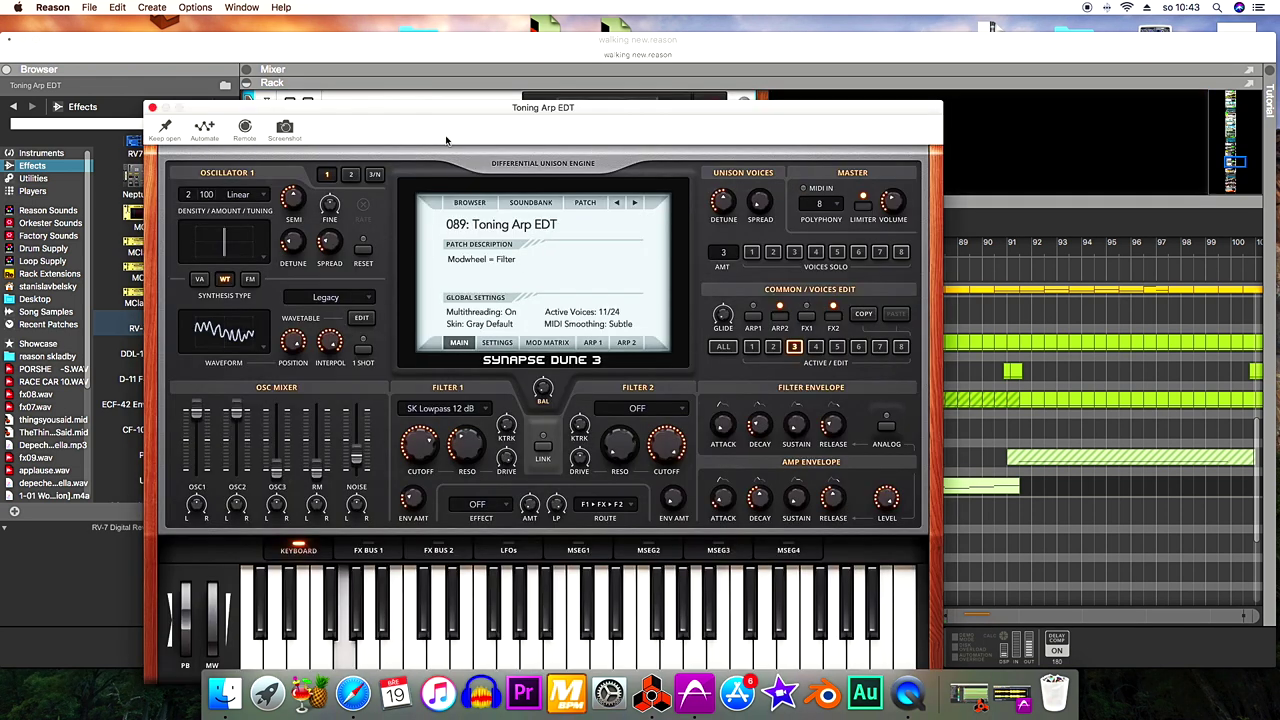
pyautogui.moveTo(445, 114); pyautogui.dragTo(440, 43)
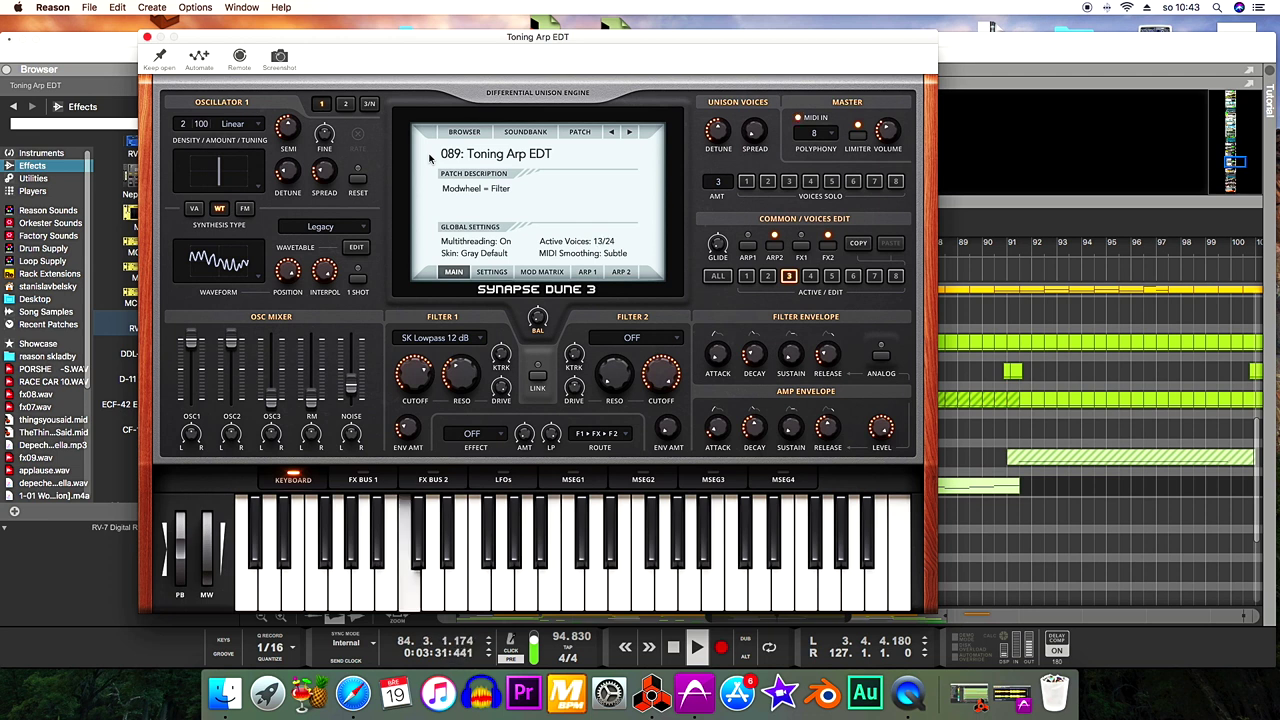
pyautogui.click(147, 38)
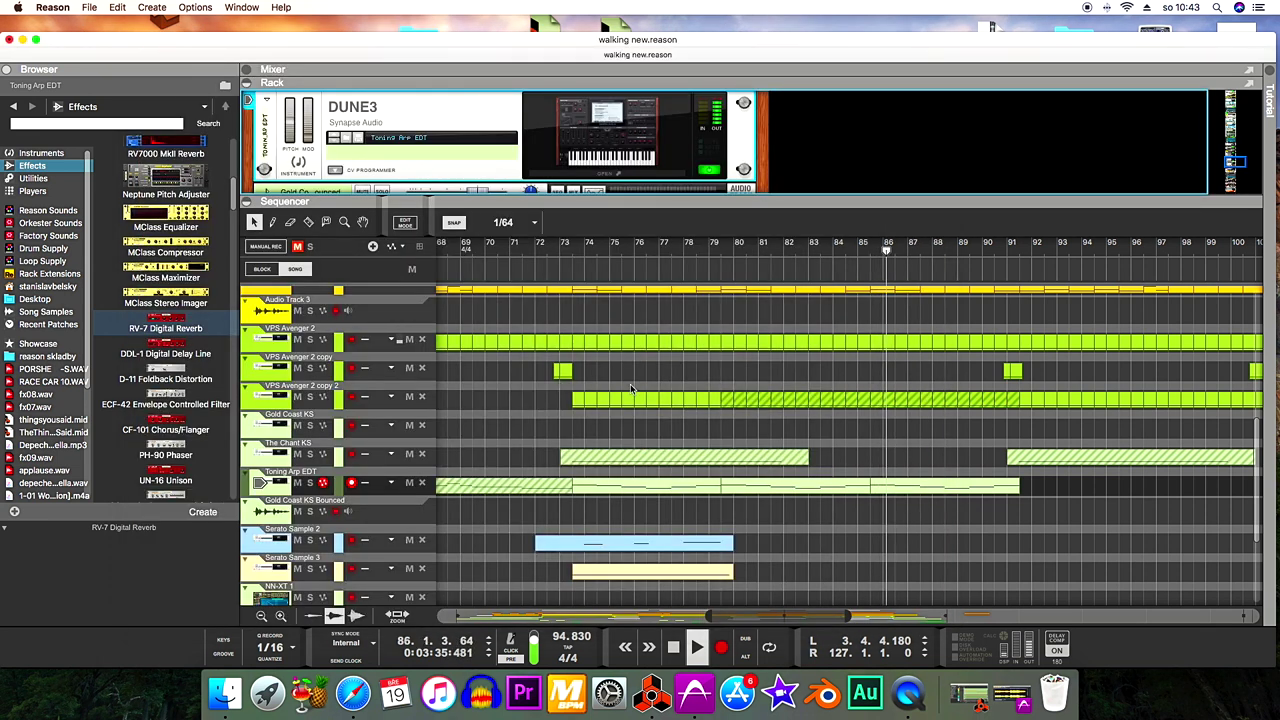
# Look over the clips on all tracks of the arrangement from about bar 78 to bar 124.
pyautogui.scroll(4, 625, 387)
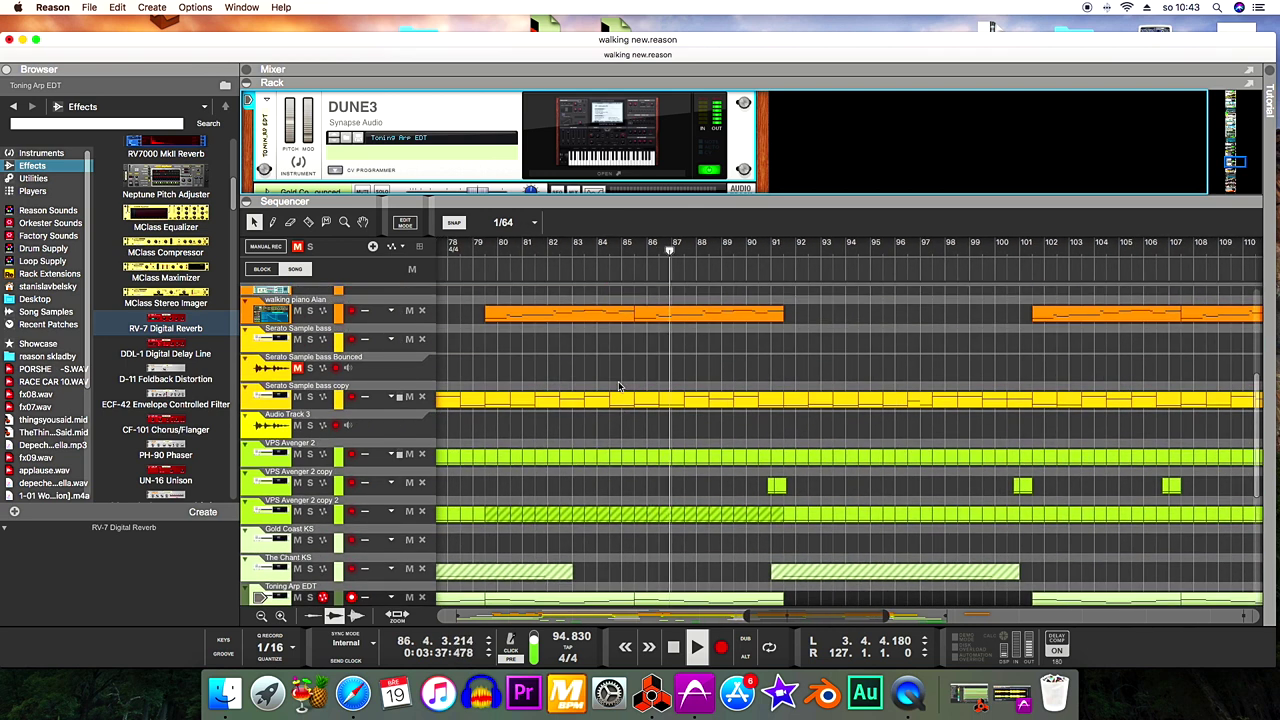
pyautogui.scroll(7, 618, 387)
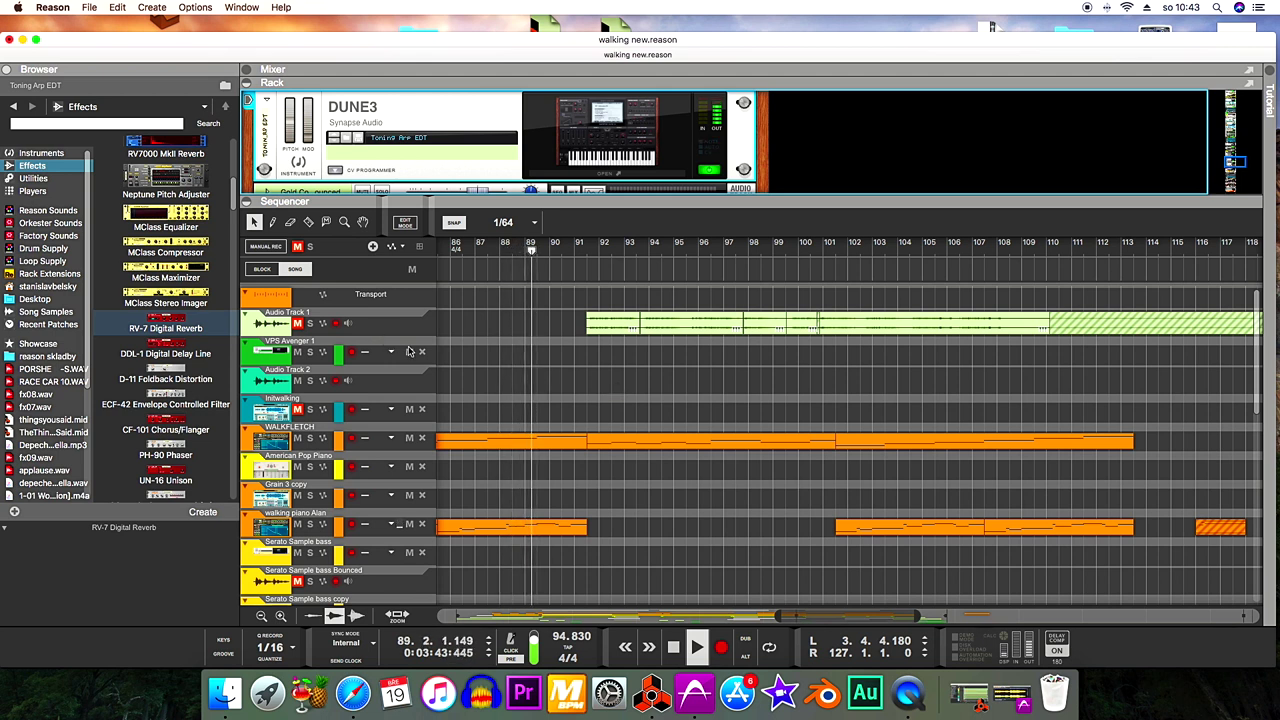
pyautogui.scroll(-10, 522, 374)
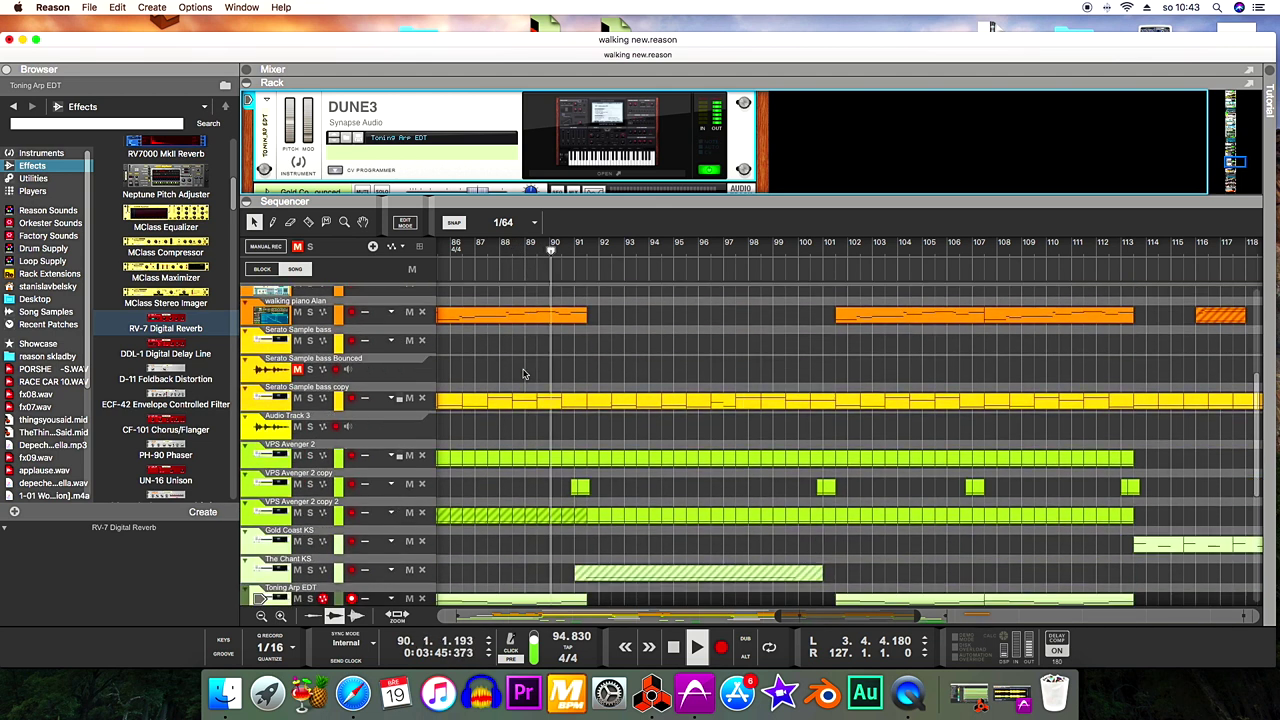
pyautogui.scroll(-2, 522, 374)
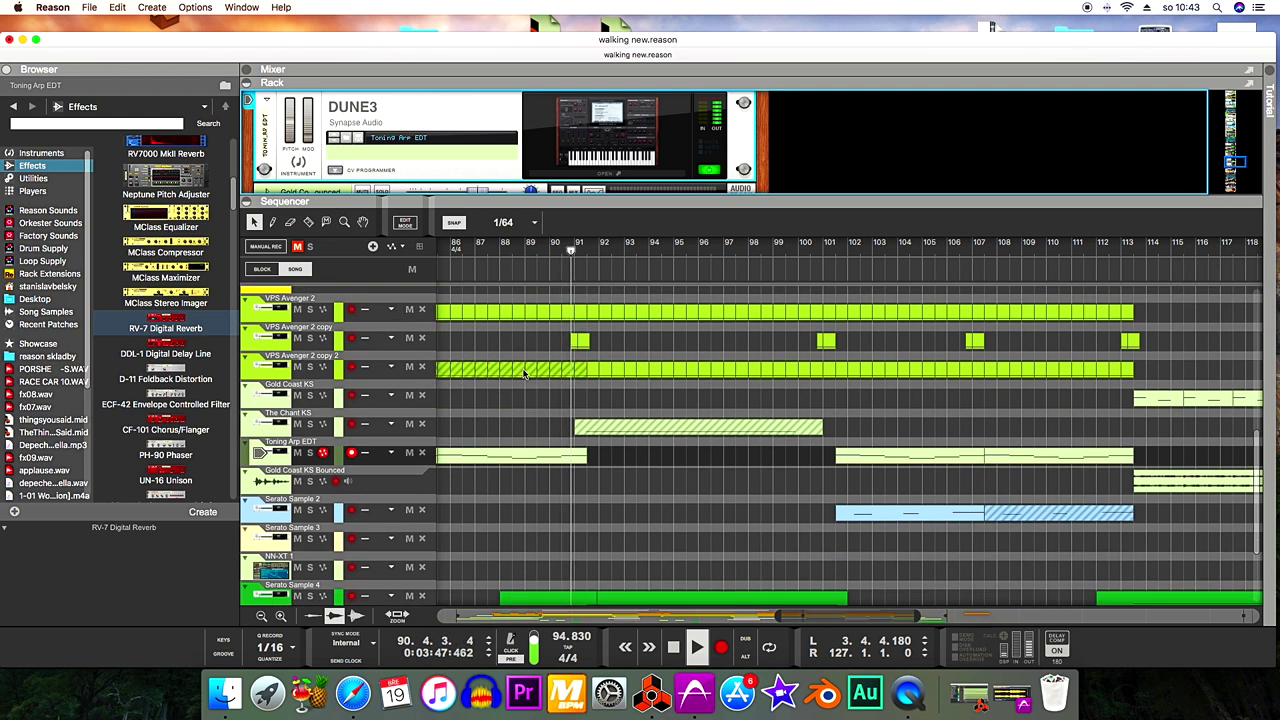
pyautogui.scroll(-4, 522, 374)
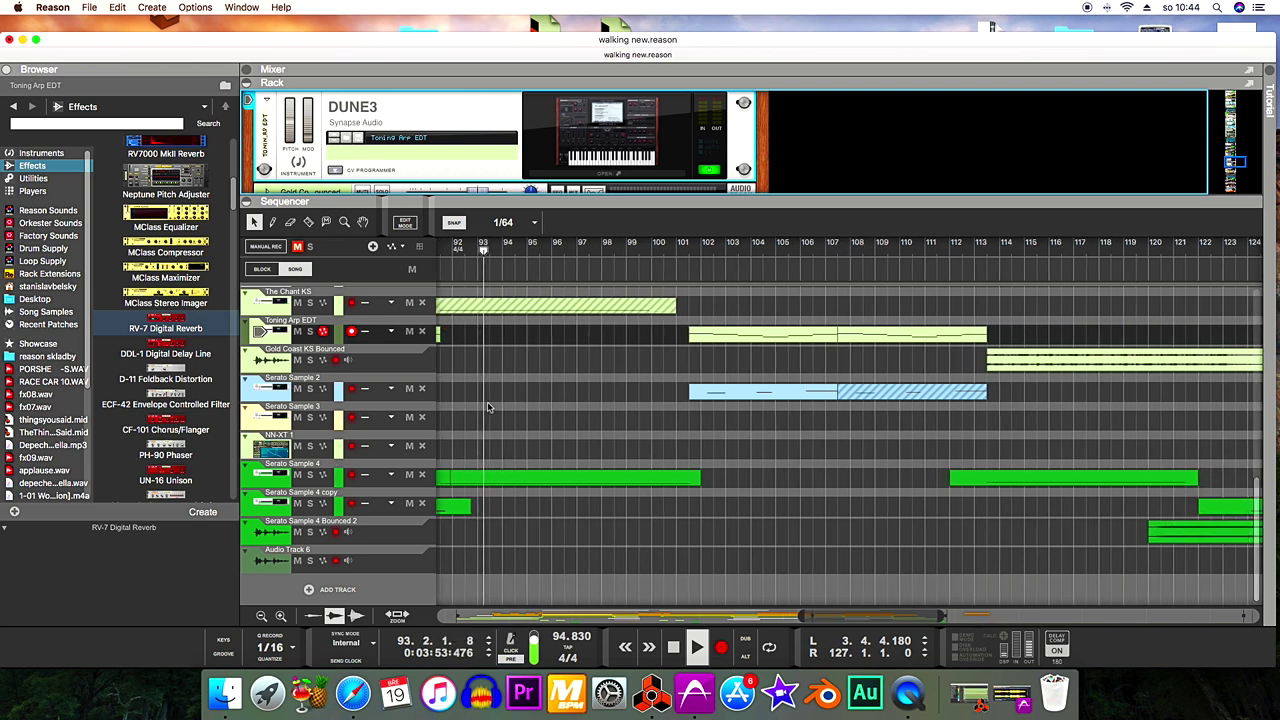
pyautogui.scroll(8, 480, 410)
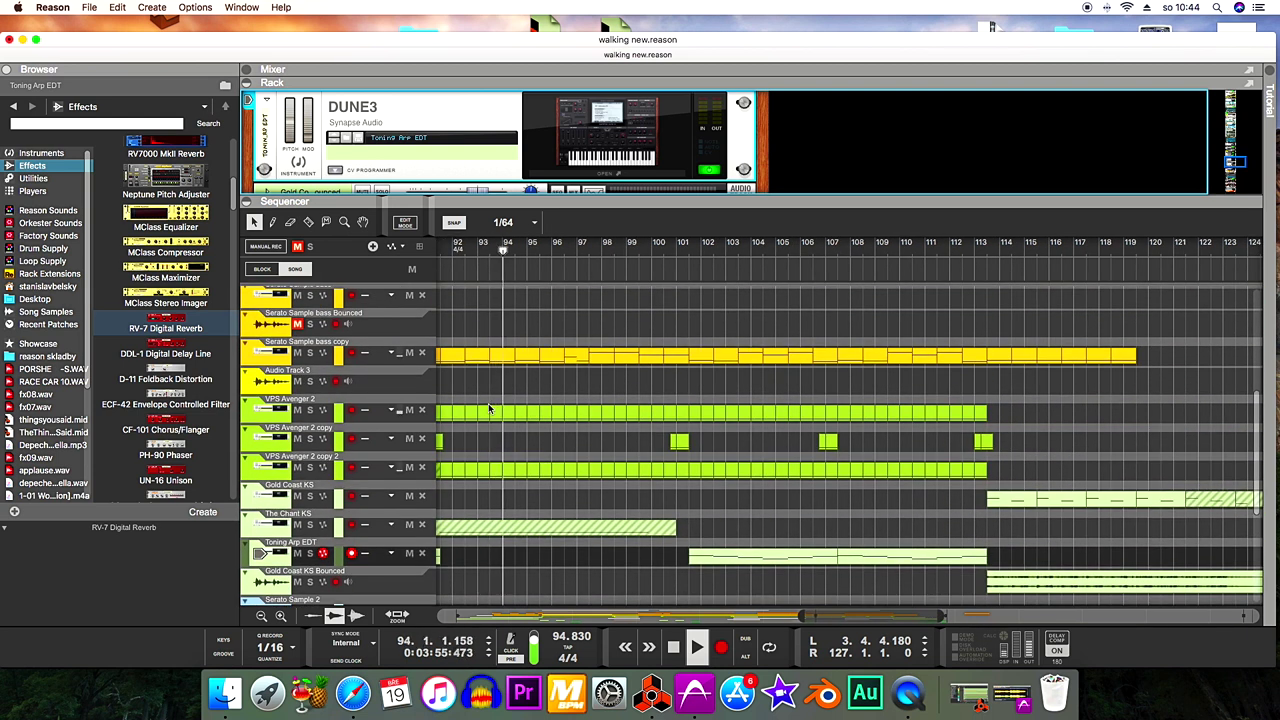
# Select the "walking piano Alan" track and enlarge the rack to show the sample zones of its NN-XT sampler.
pyautogui.scroll(1, 489, 408)
pyautogui.scroll(3, 489, 408)
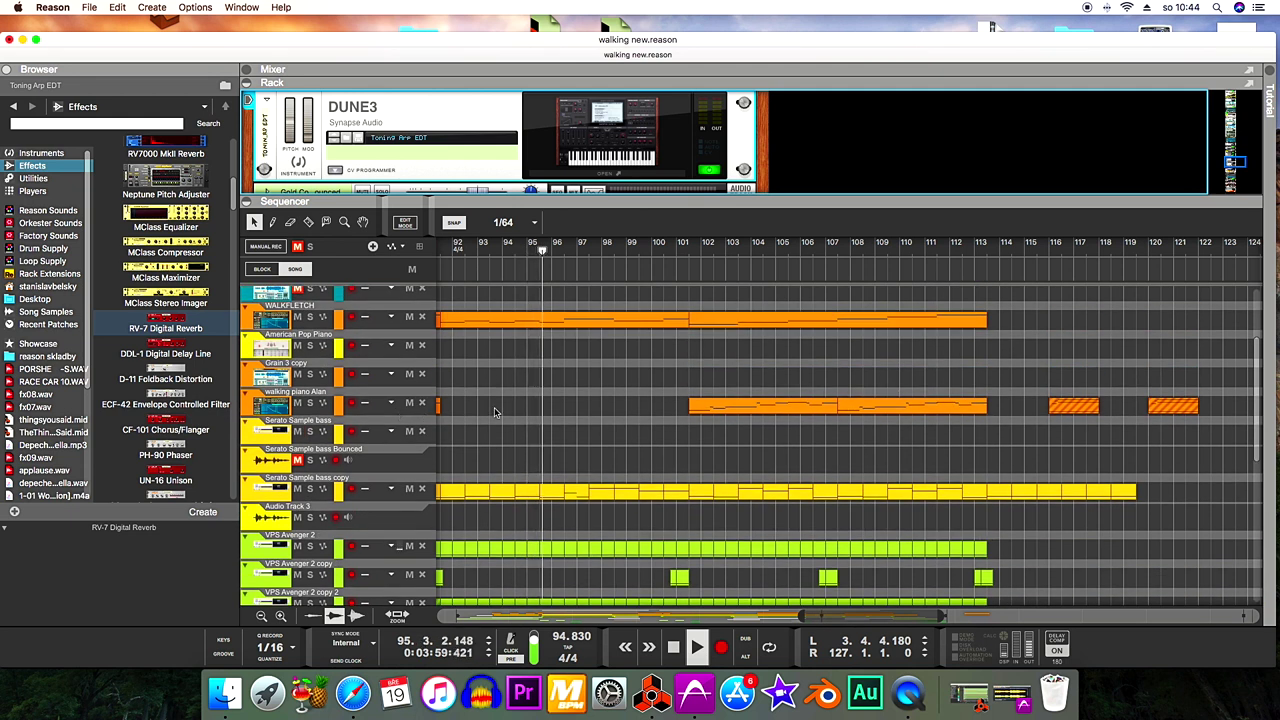
pyautogui.hscroll(3, 494, 412)
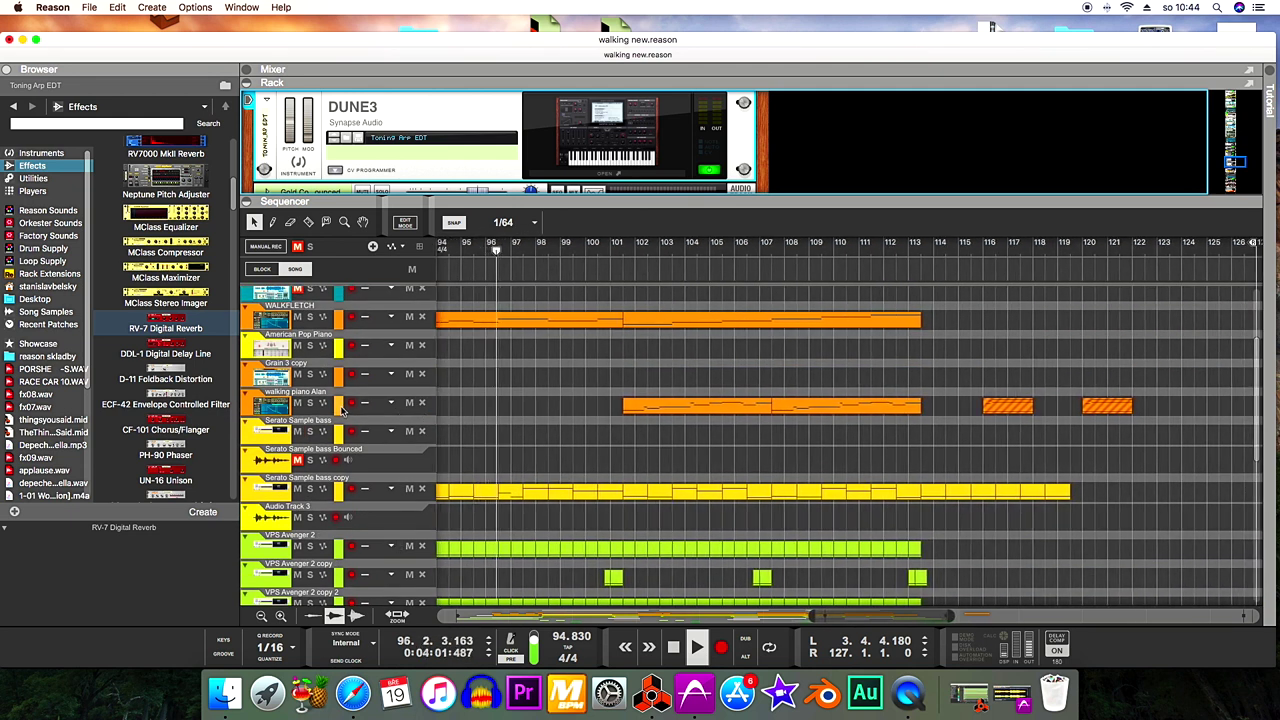
pyautogui.click(340, 408)
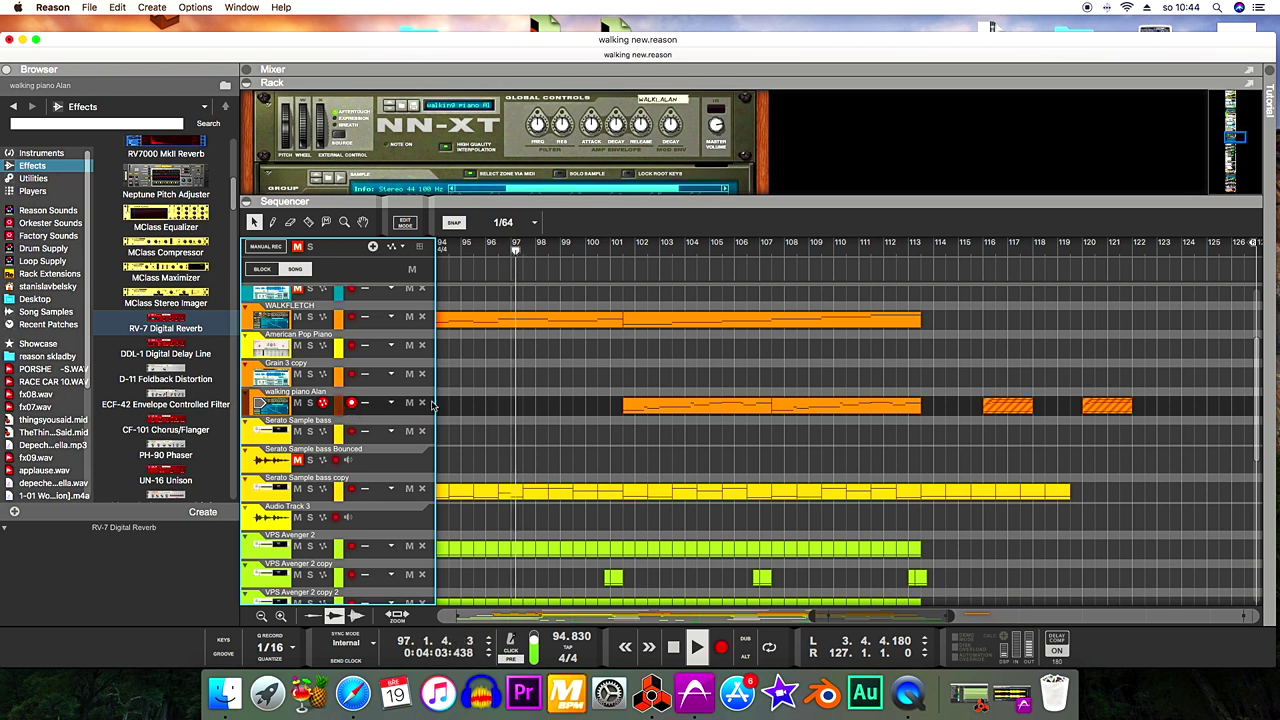
pyautogui.moveTo(455, 200); pyautogui.dragTo(455, 295)
pyautogui.scroll(-4, 460, 238)
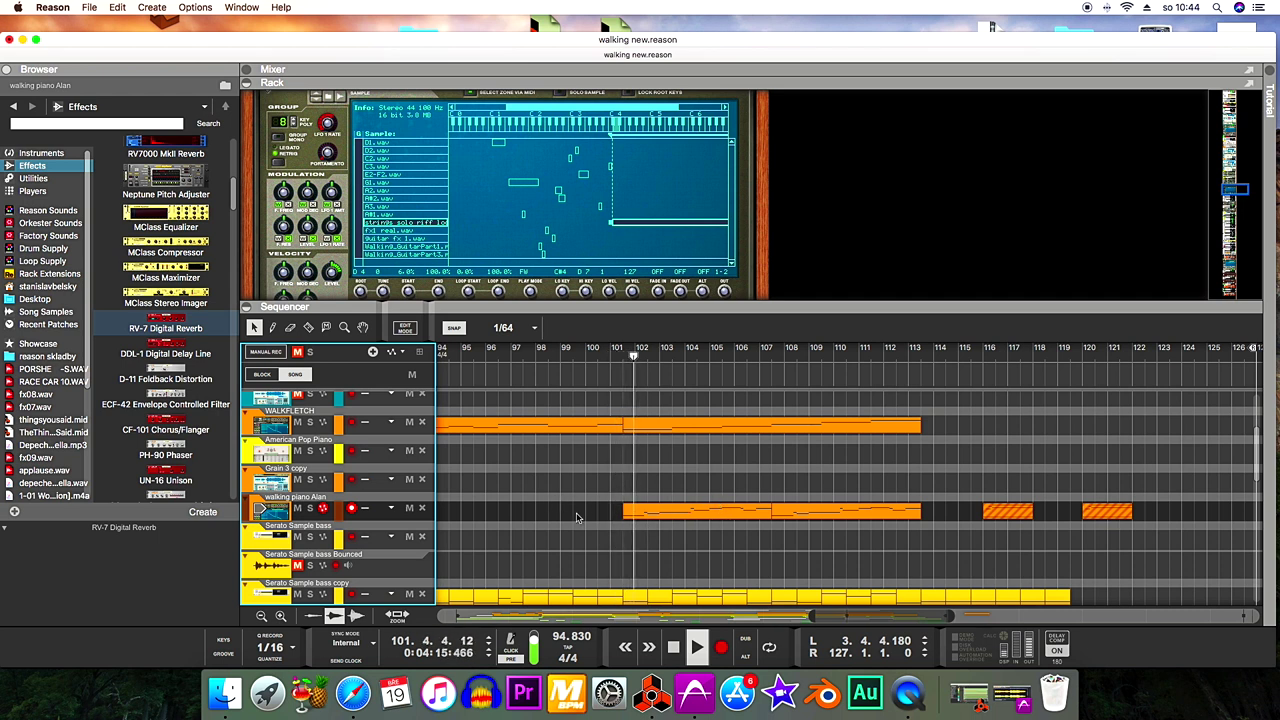
# Open the "walking piano Alan" clip starting near bar 101, view its notes, and close the note editor.
pyautogui.doubleClick(652, 515)
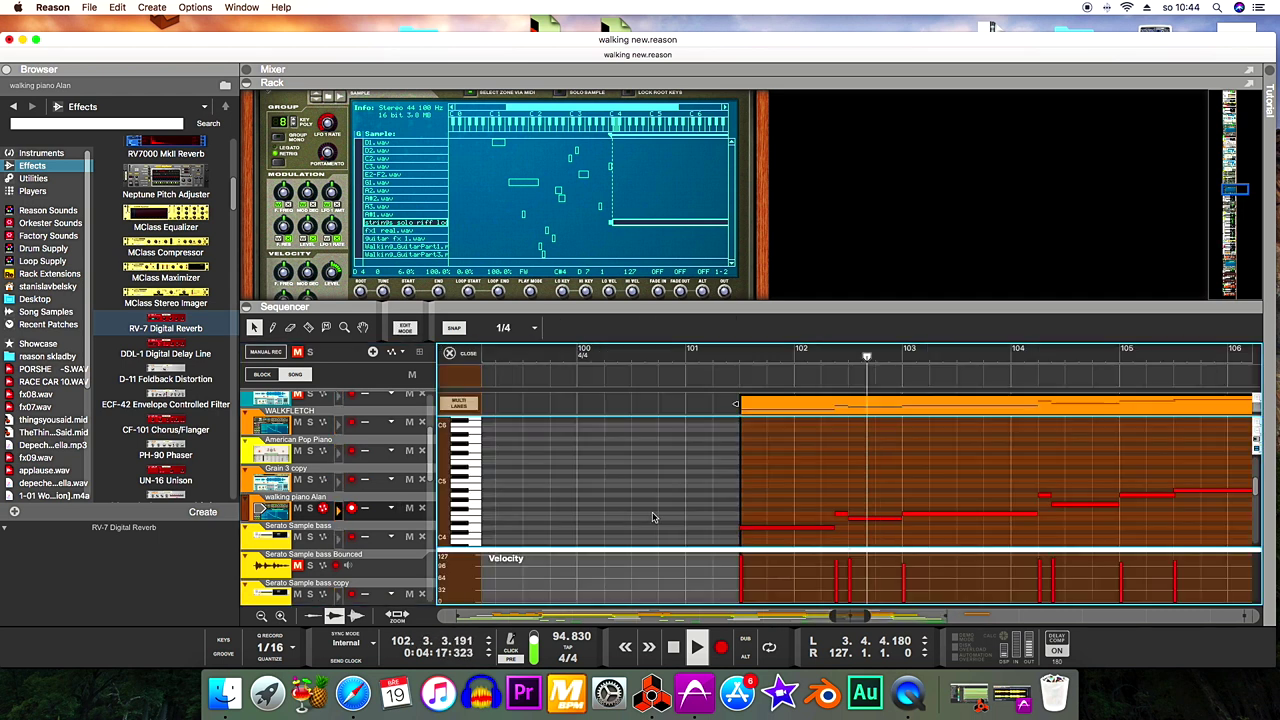
pyautogui.hscroll(5, 623, 497)
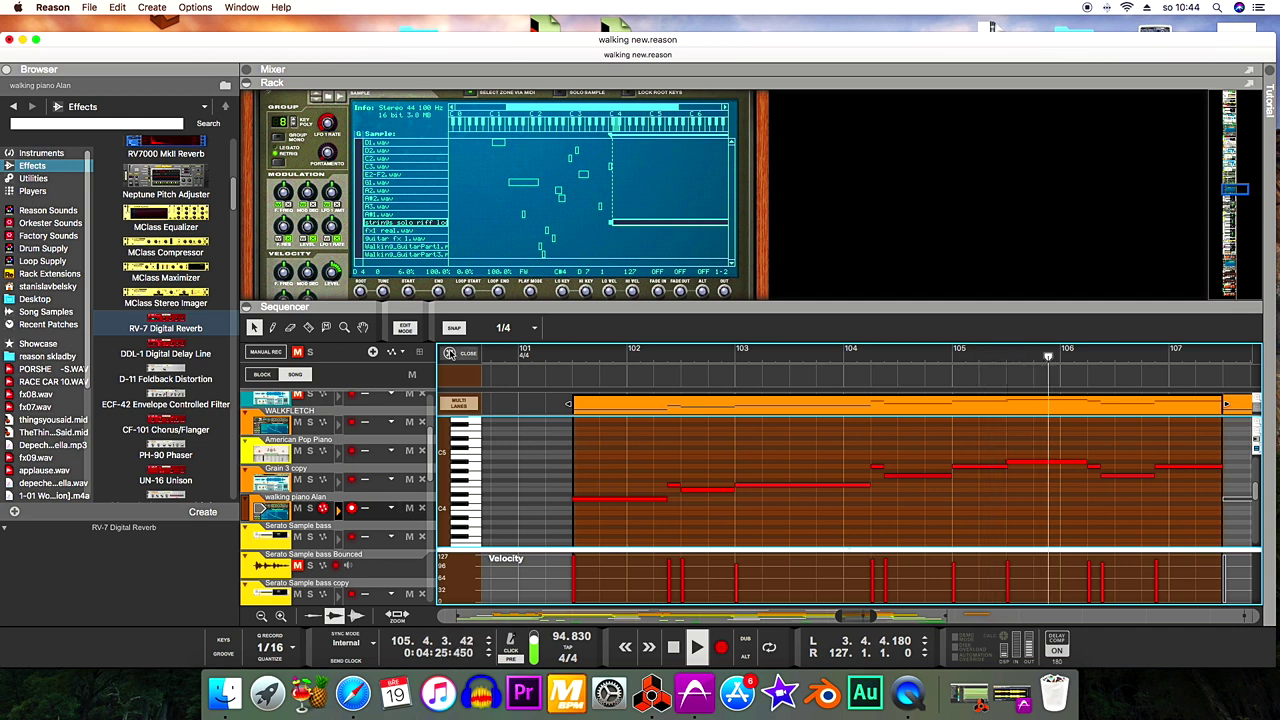
pyautogui.click(455, 353)
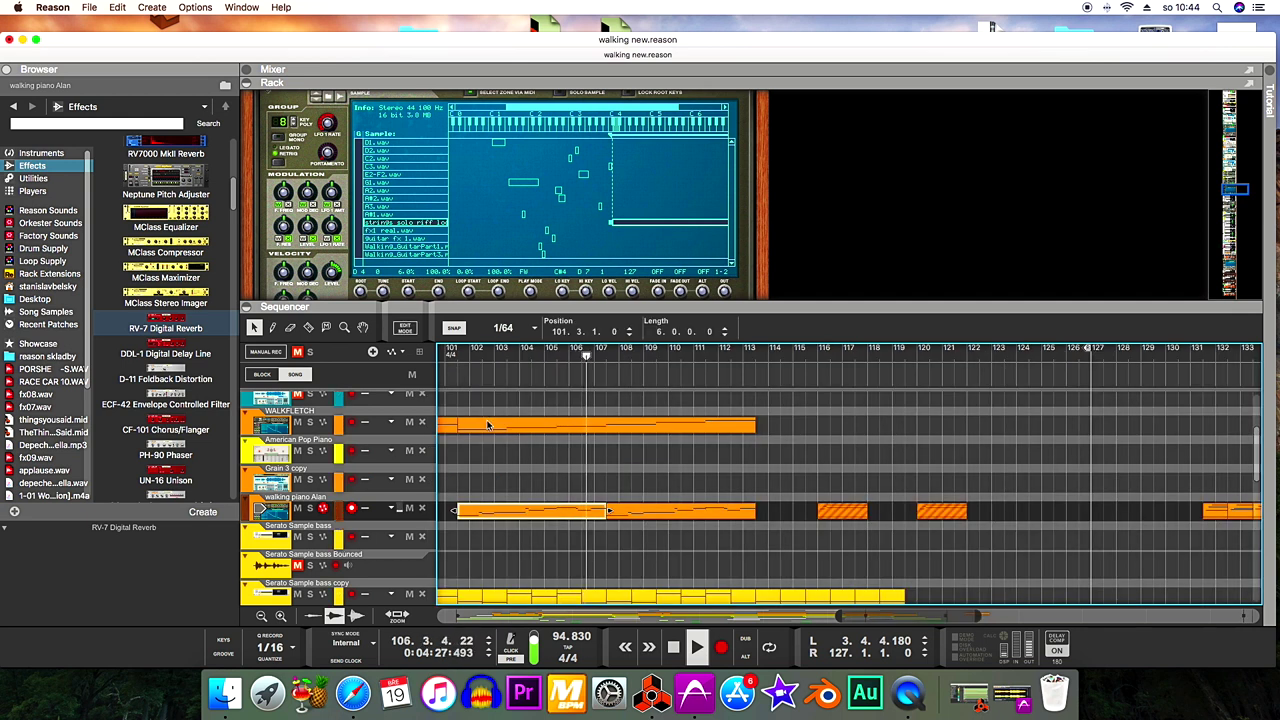
# View the NN-XT's main panel and sample list, and reduce the rack to about one device's height.
pyautogui.scroll(3, 480, 207)
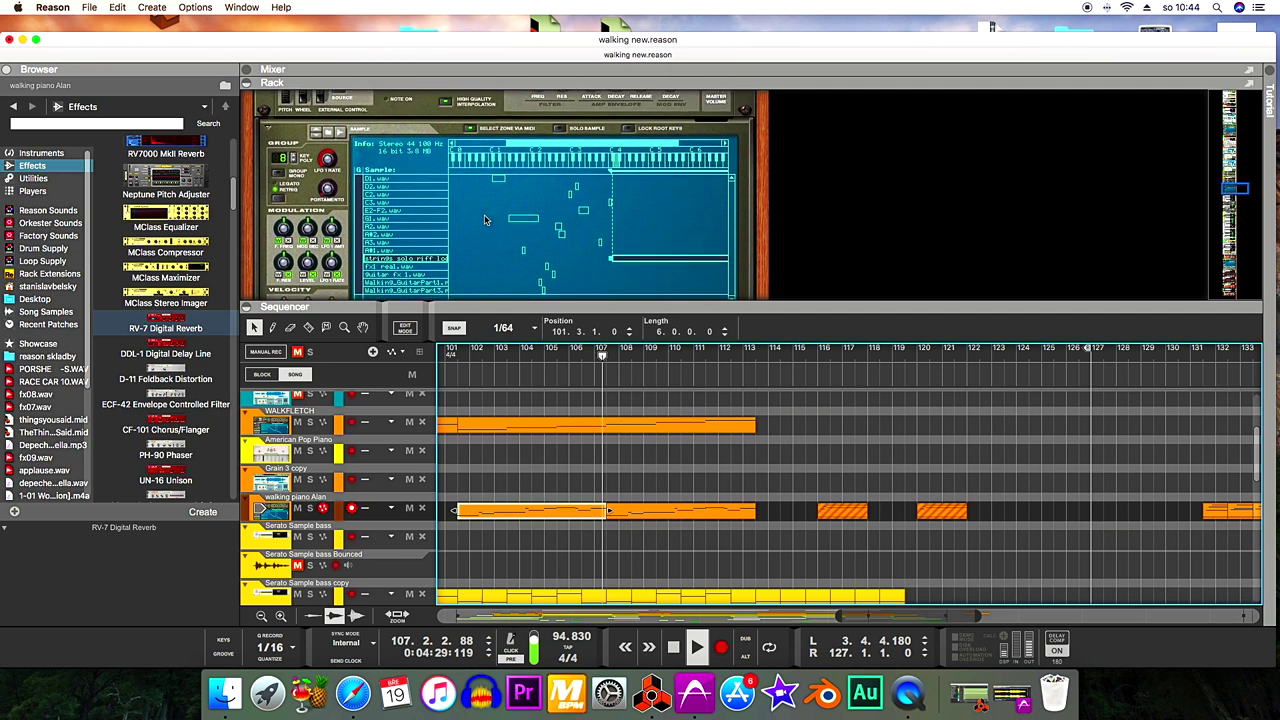
pyautogui.scroll(1, 487, 219)
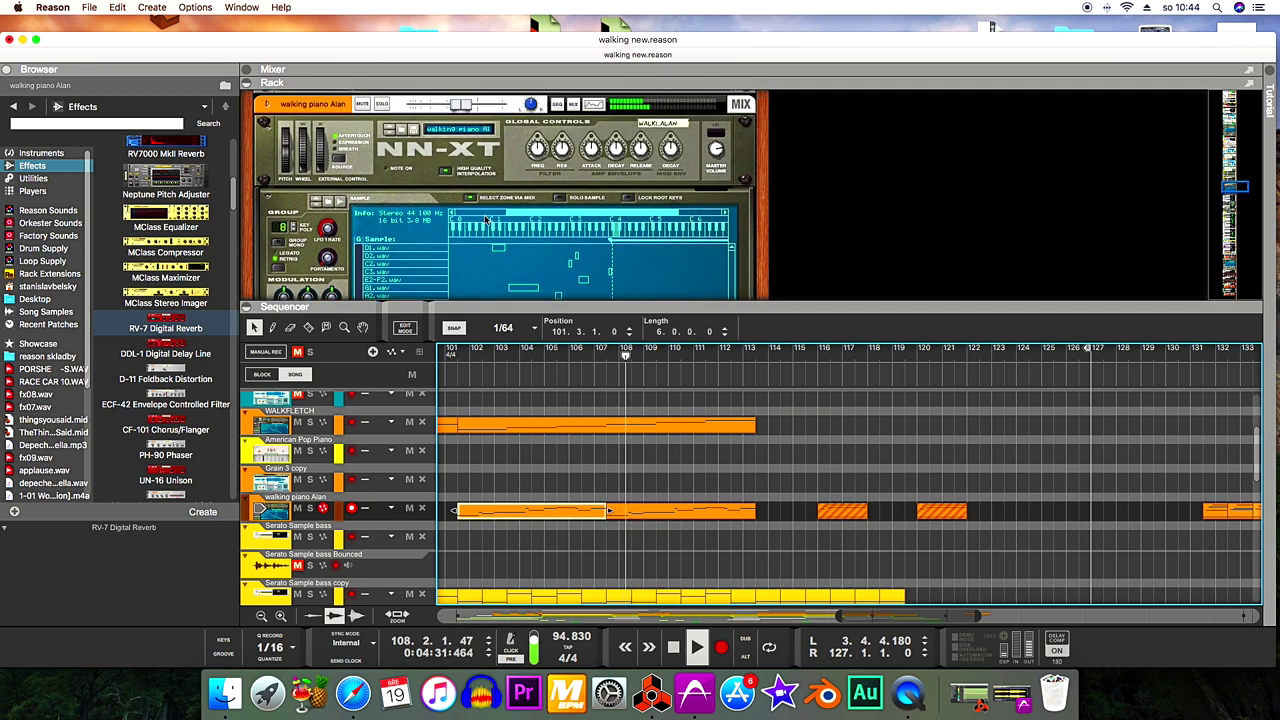
pyautogui.scroll(2, 487, 219)
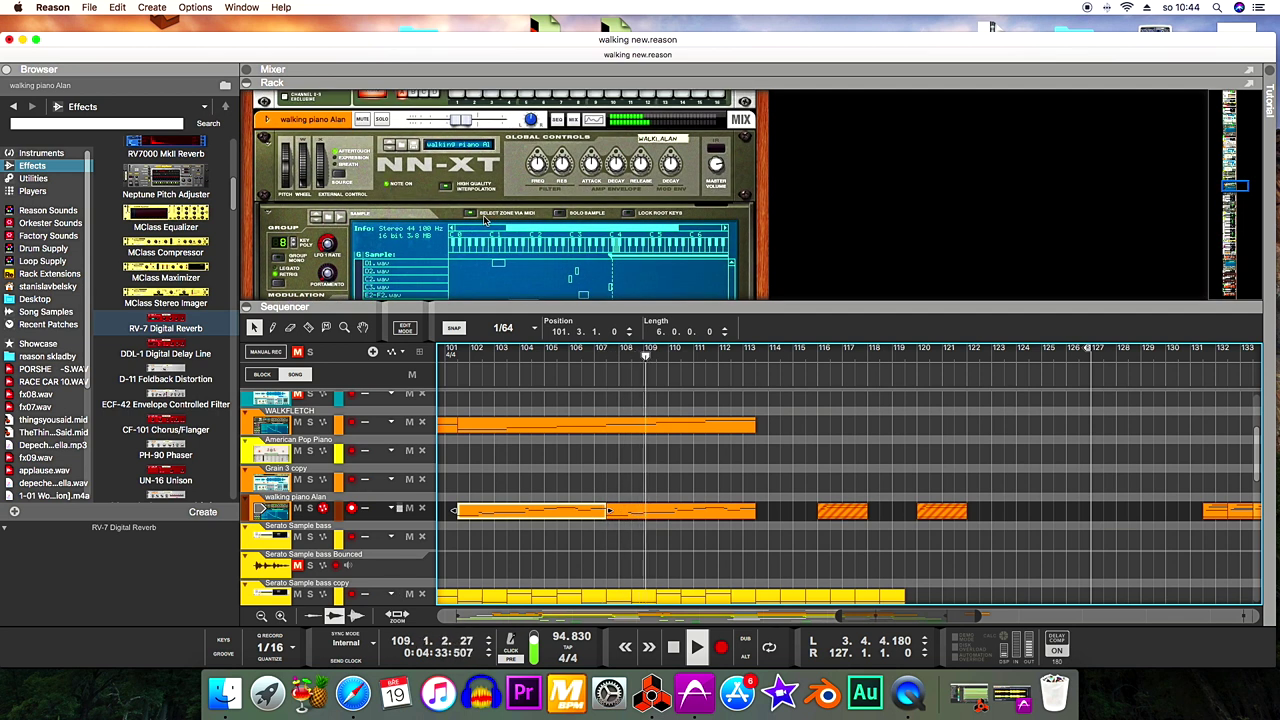
pyautogui.scroll(-3, 485, 220)
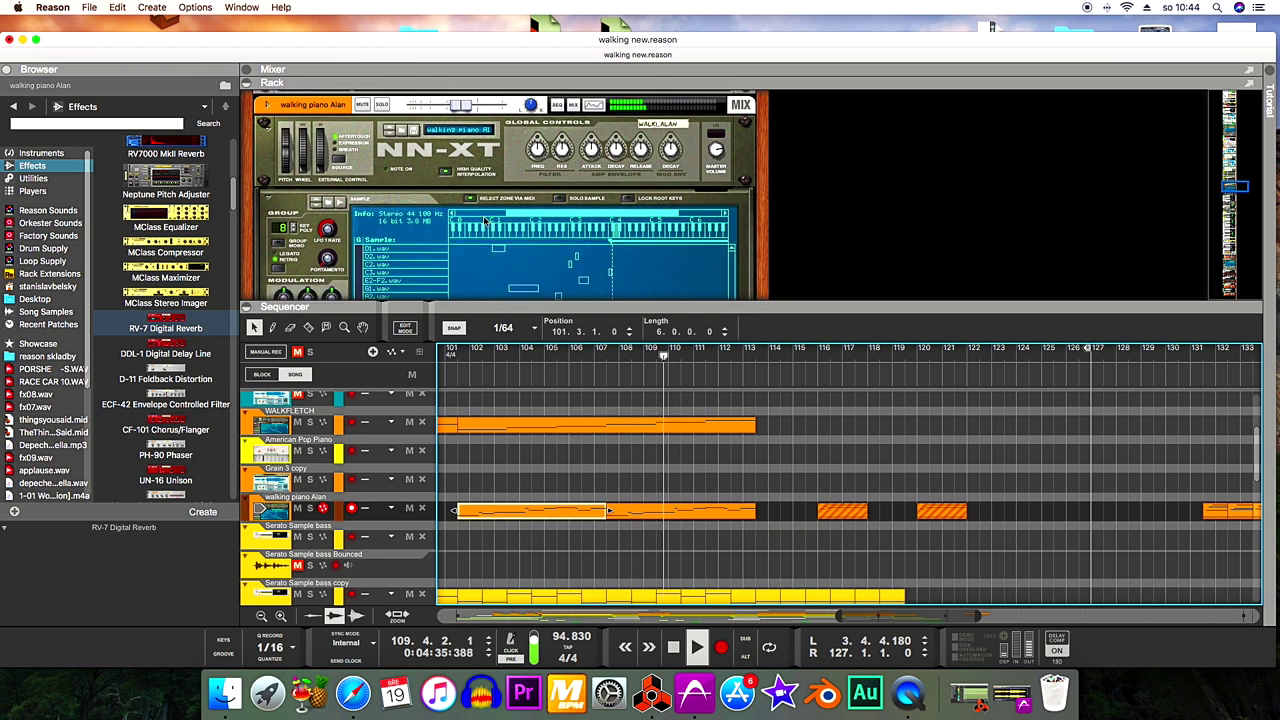
pyautogui.moveTo(532, 293); pyautogui.dragTo(532, 168)
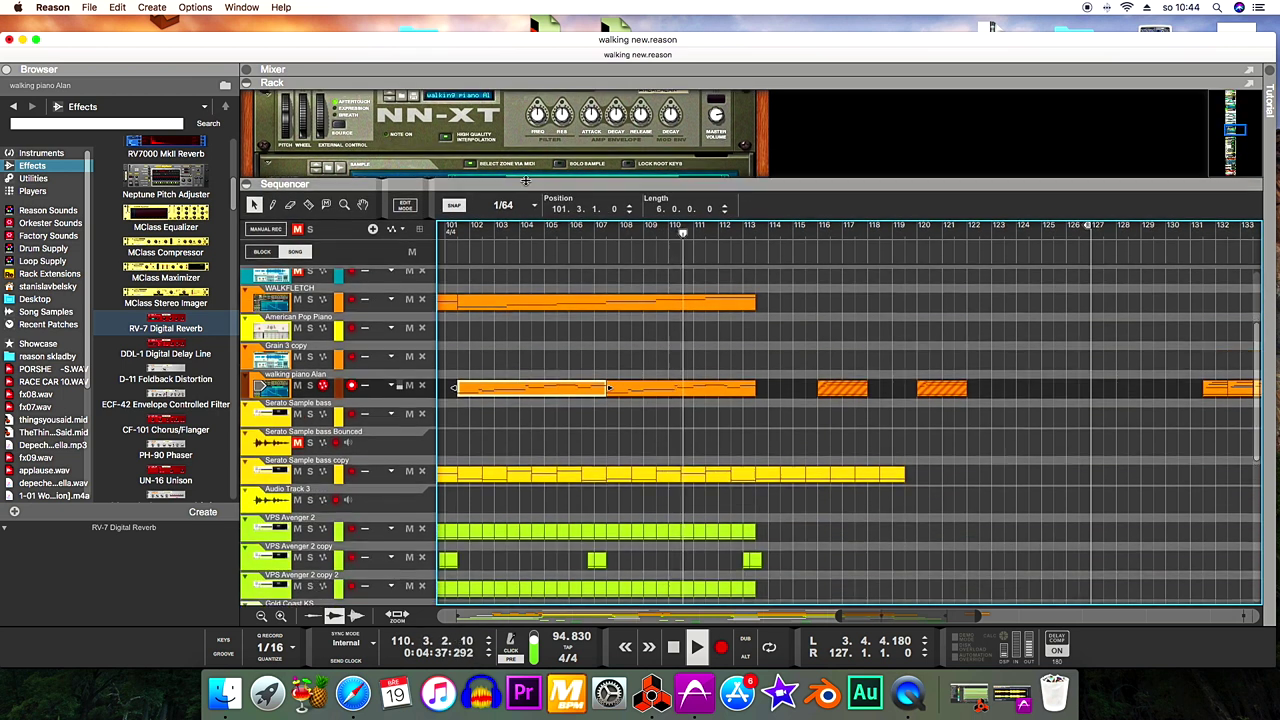
# Look over the clips from about bar 101 to bar 127 on the tracks down to Audio Track 6.
pyautogui.scroll(-10, 548, 385)
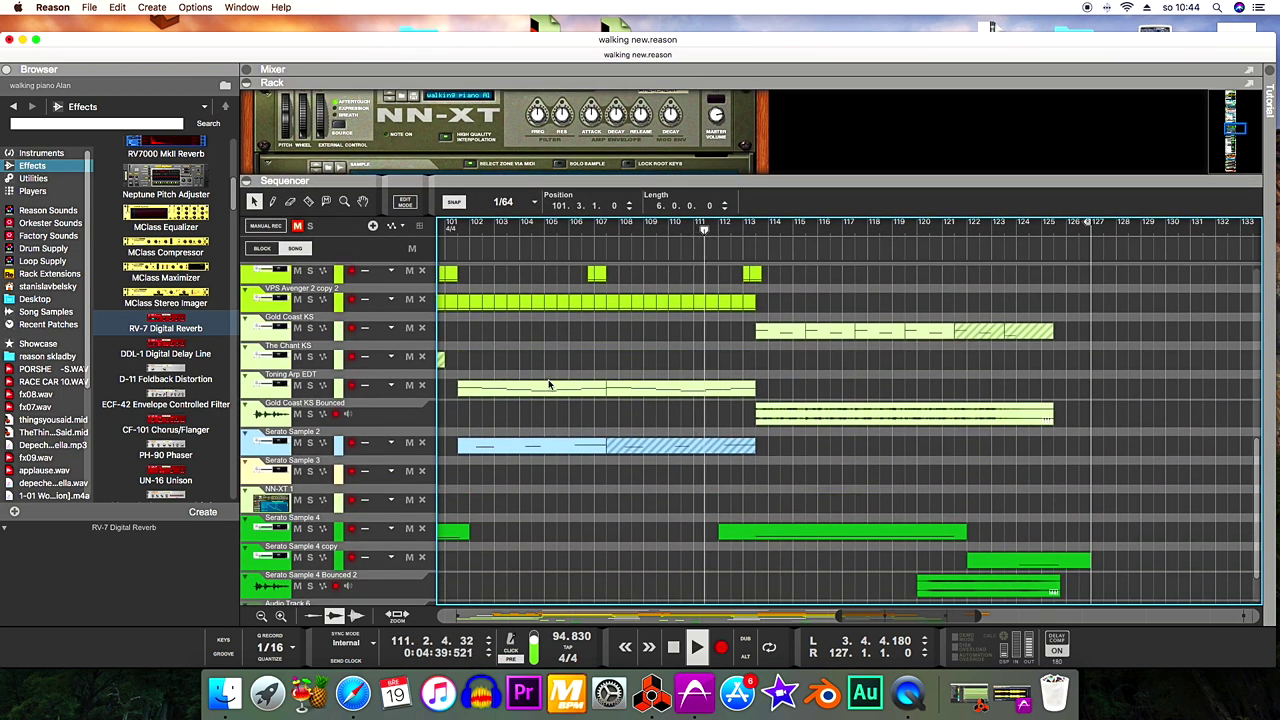
pyautogui.hscroll(5, 548, 385)
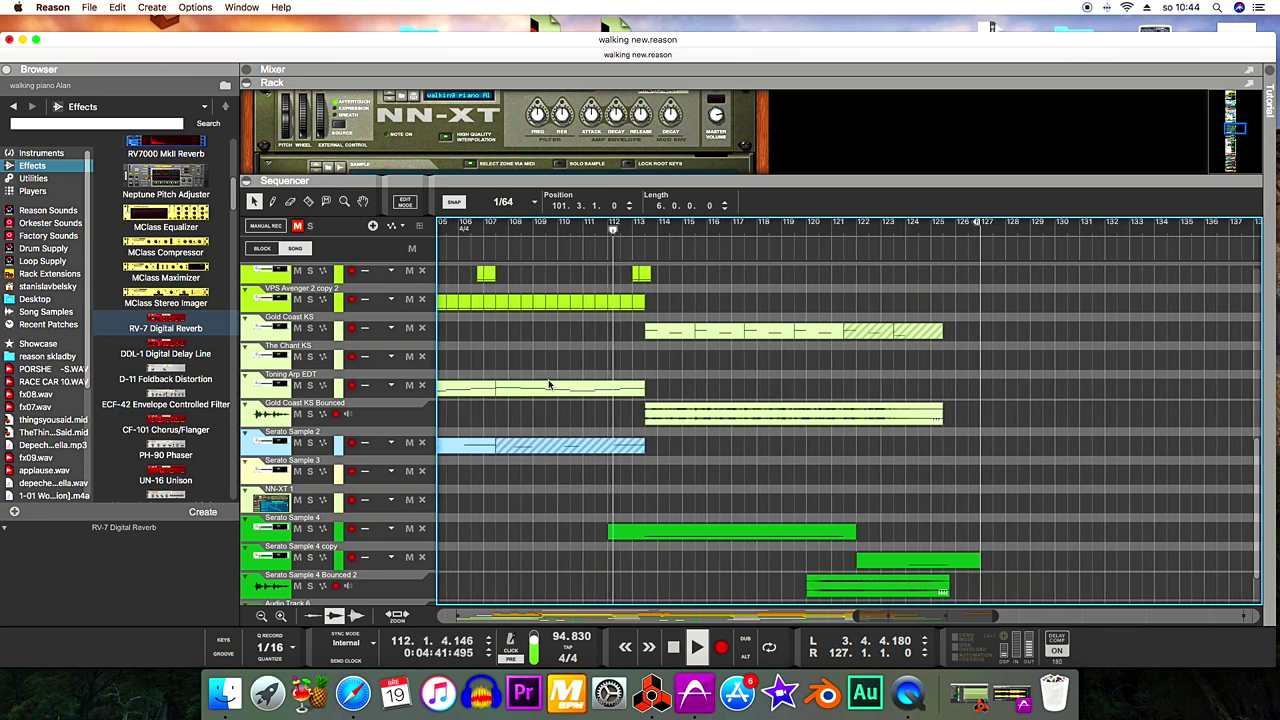
pyautogui.scroll(-1, 548, 385)
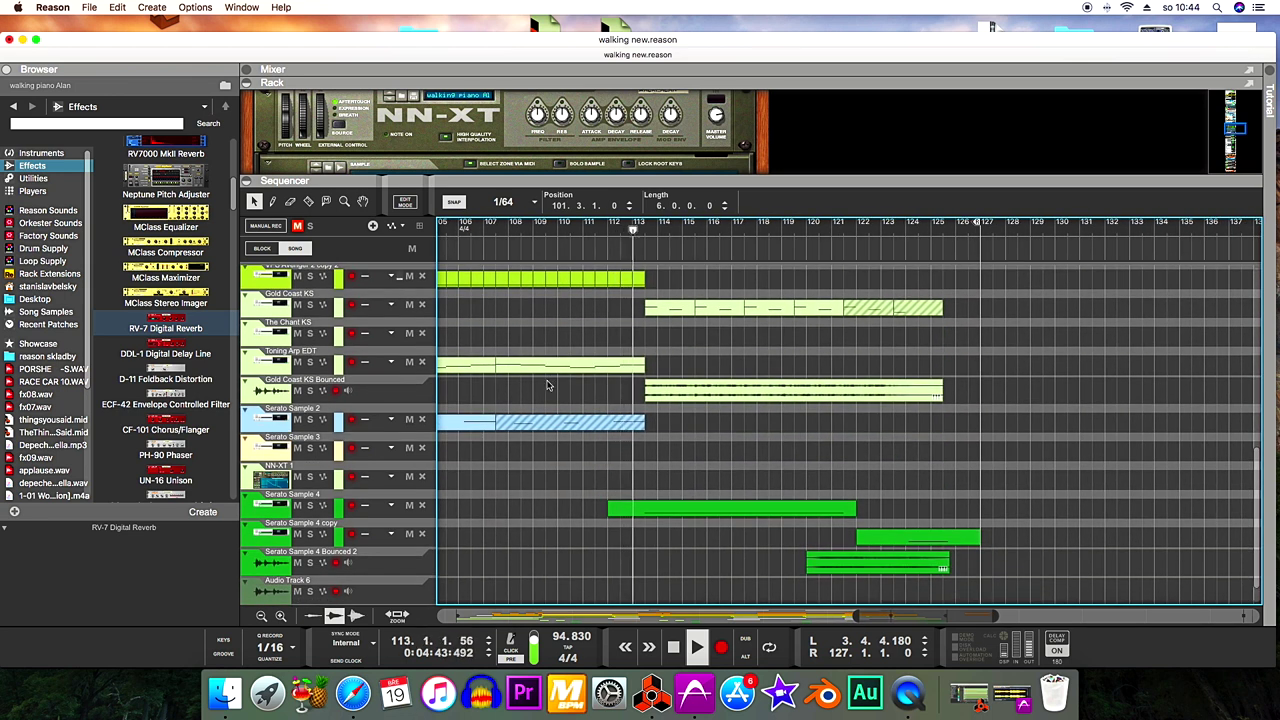
pyautogui.scroll(-1, 548, 385)
pyautogui.hscroll(4, 548, 385)
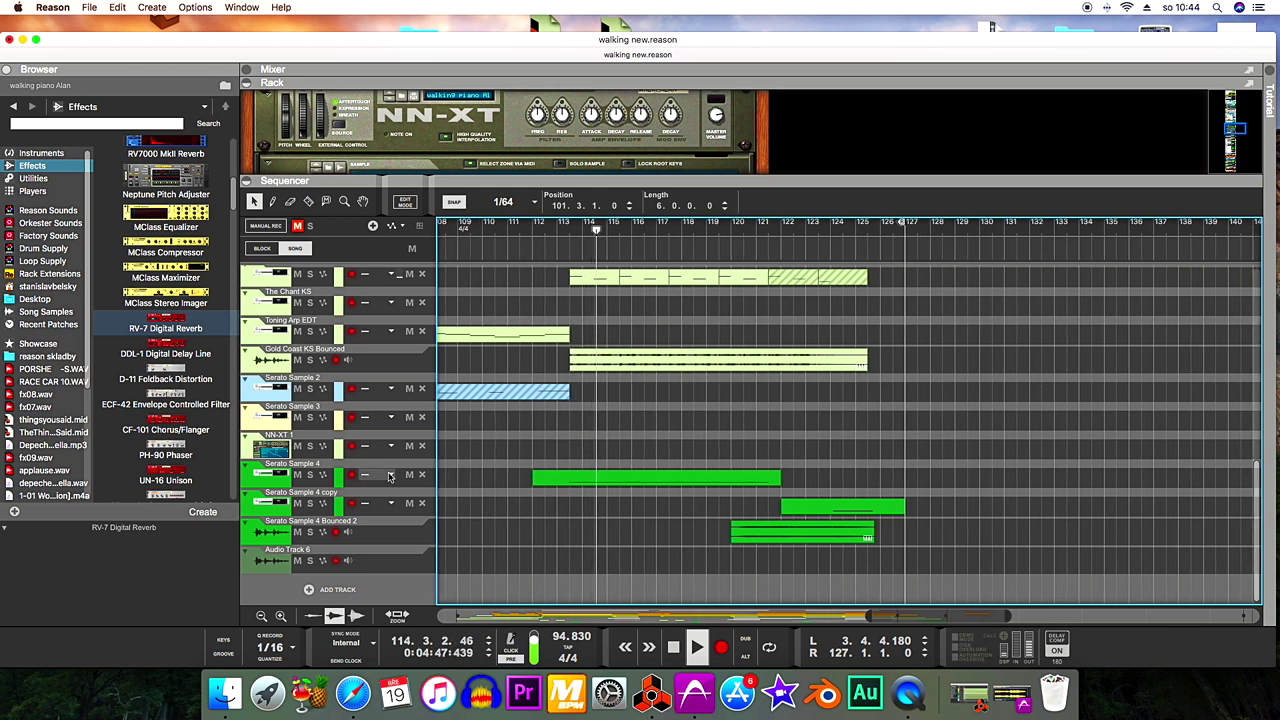
pyautogui.scroll(2, 491, 486)
pyautogui.scroll(3, 491, 486)
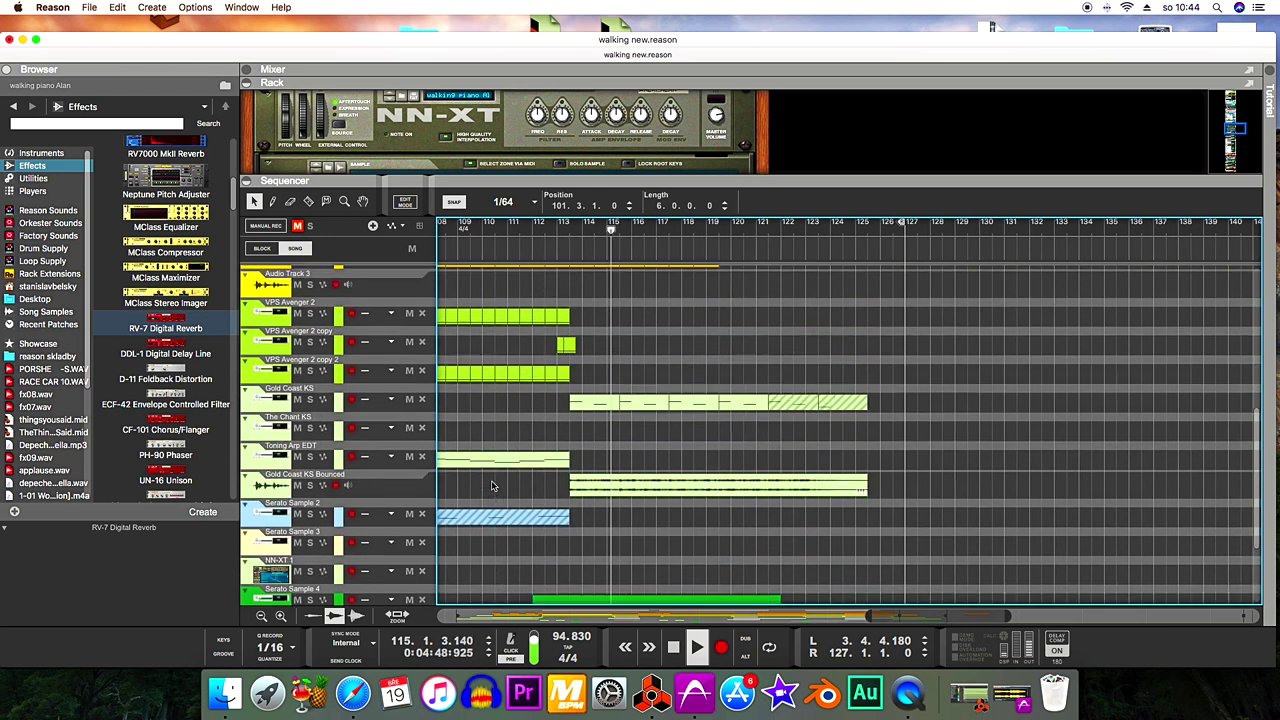
pyautogui.scroll(-5, 491, 486)
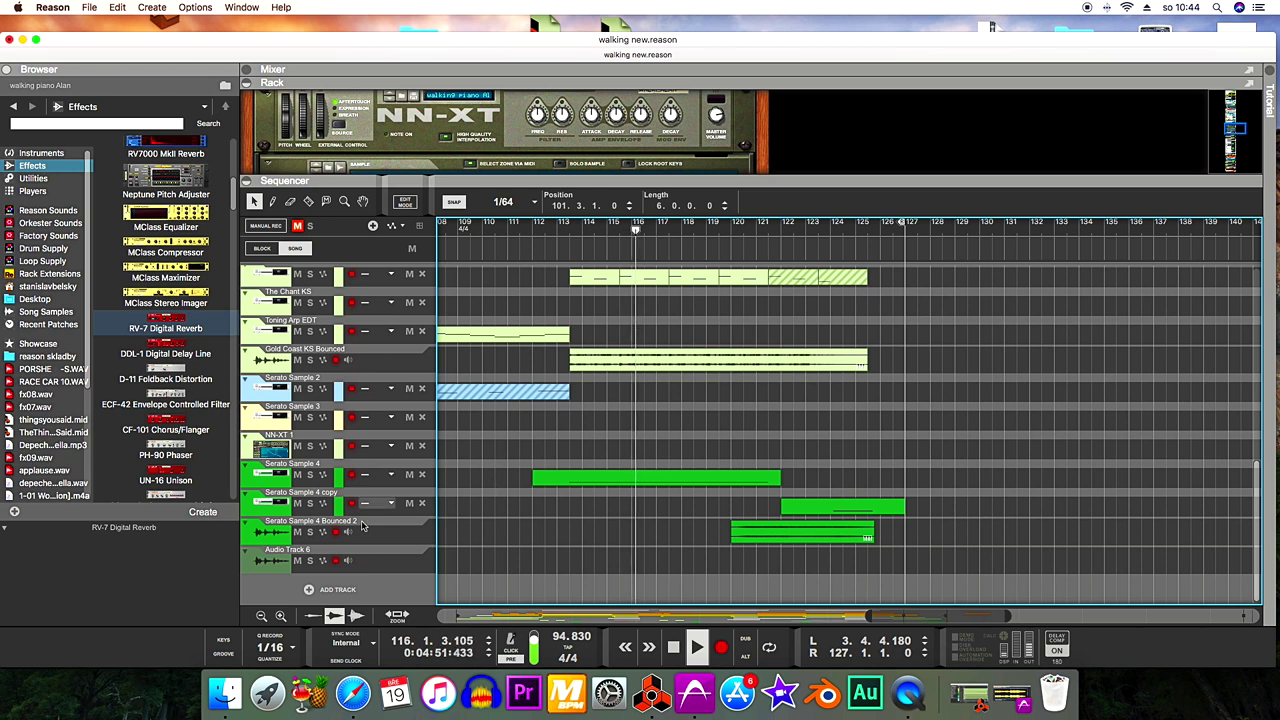
# Select the Serato Sample 4 Bounced 2 track, and open the plug-in window of the Serato Sample 4 copy track to show its sample.
pyautogui.click(424, 534)
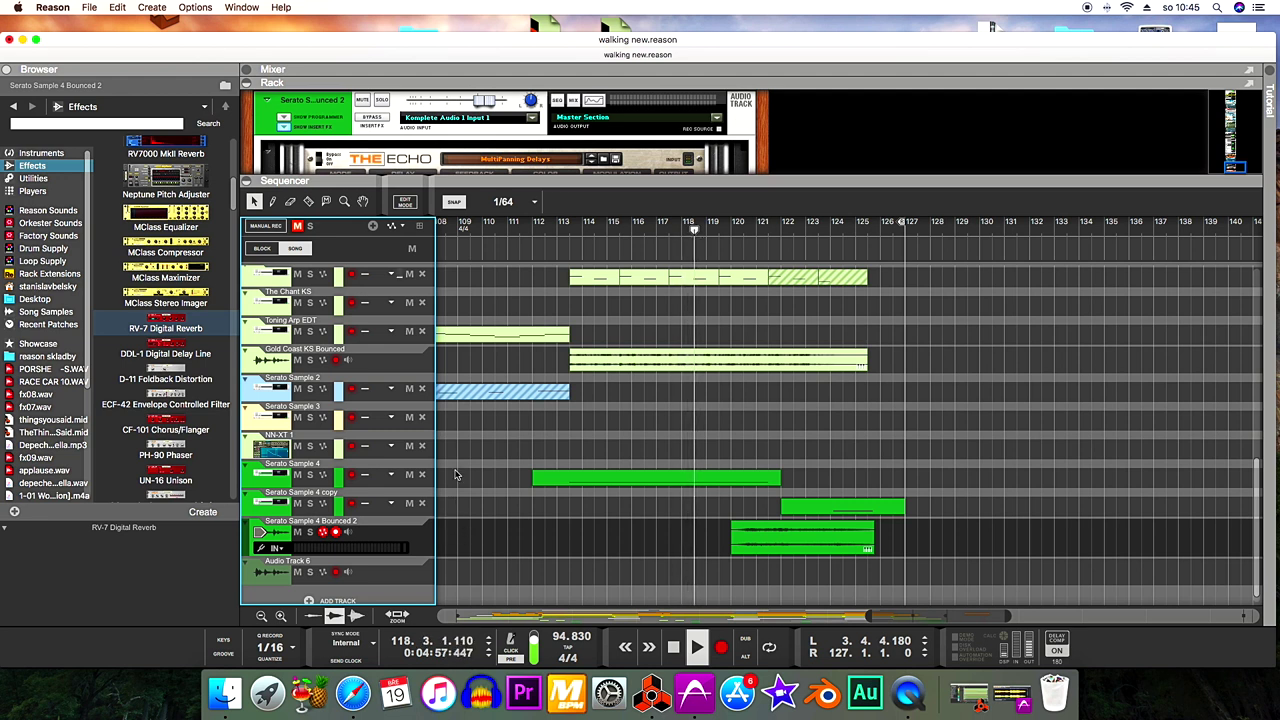
pyautogui.click(341, 509)
pyautogui.click(578, 148)
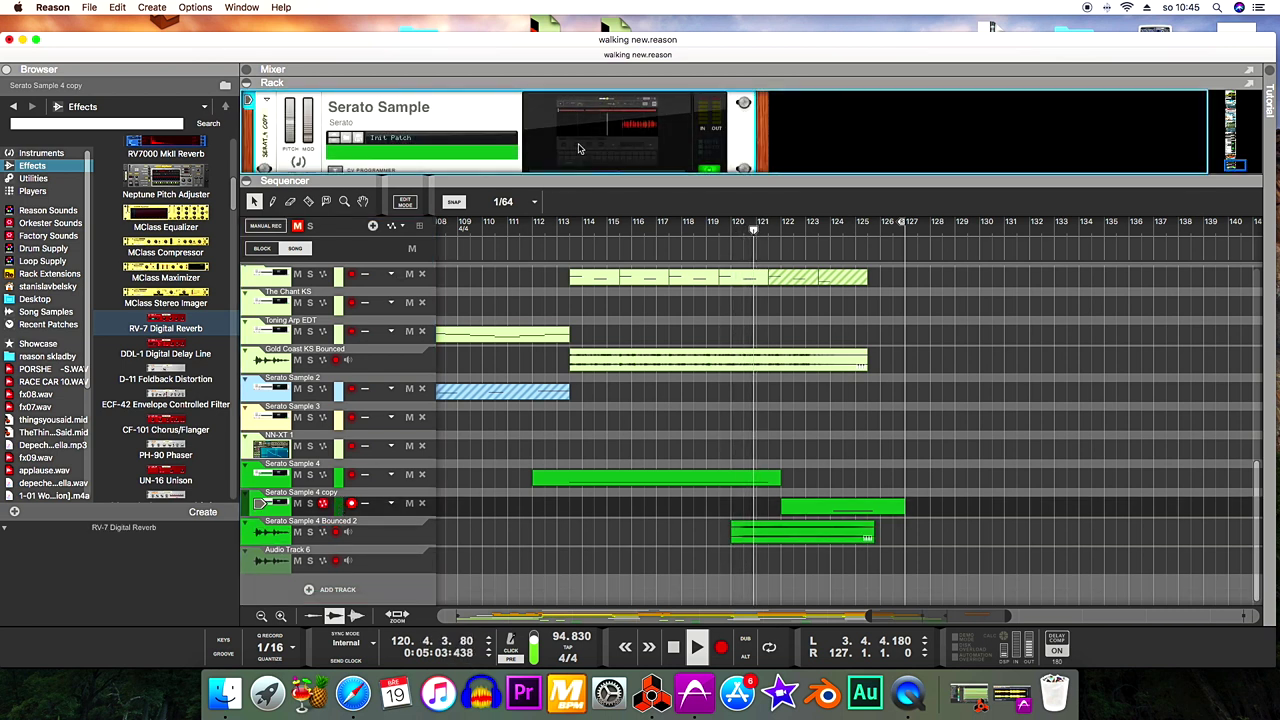
pyautogui.click(578, 148)
pyautogui.press('super+w')
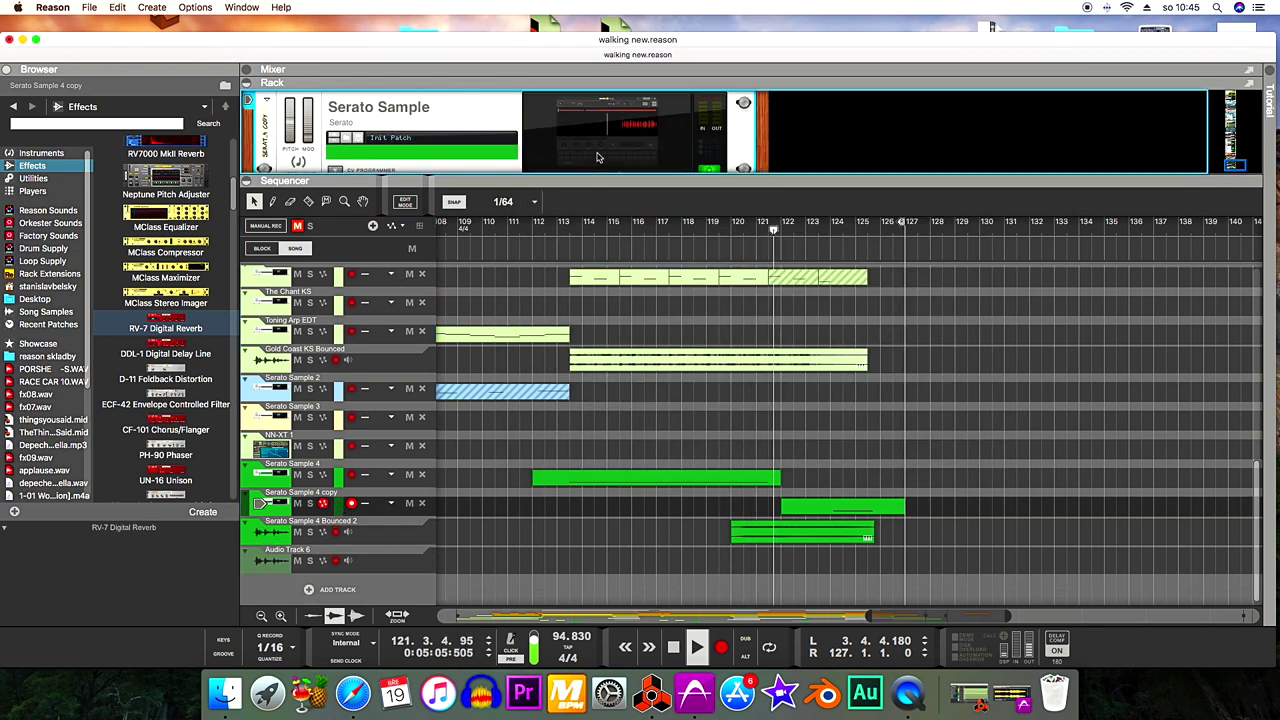
pyautogui.click(601, 148)
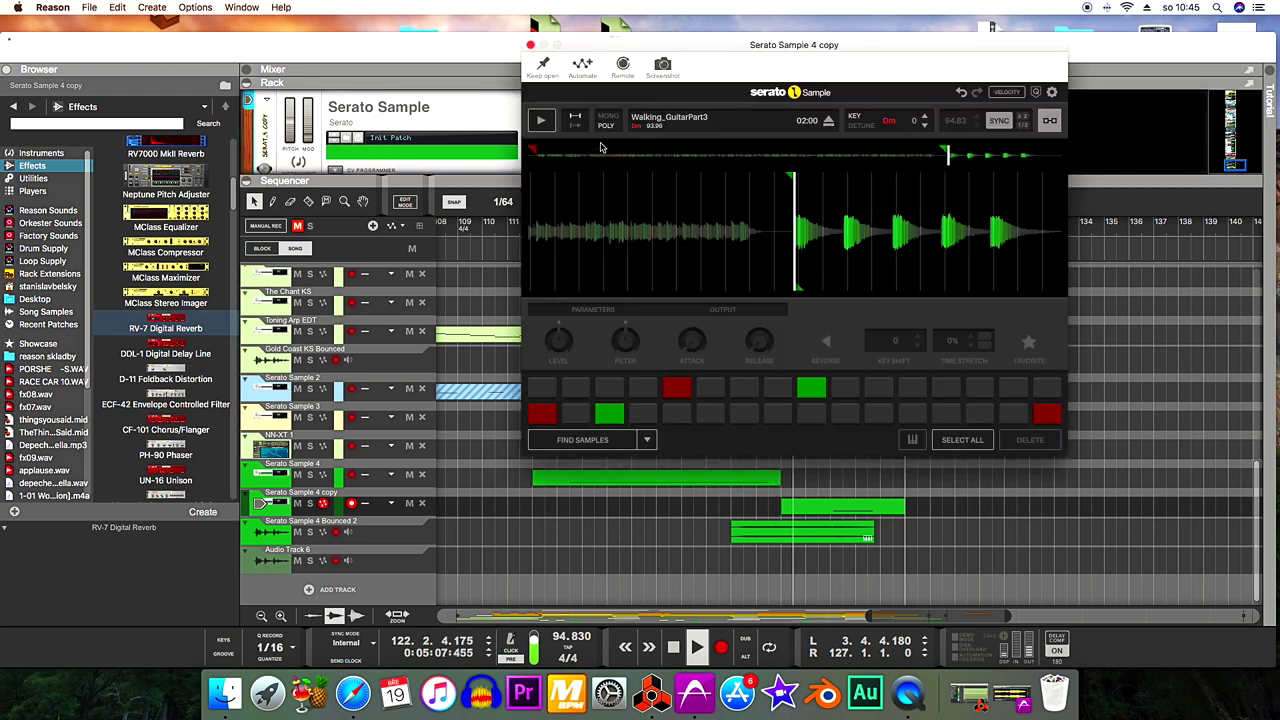